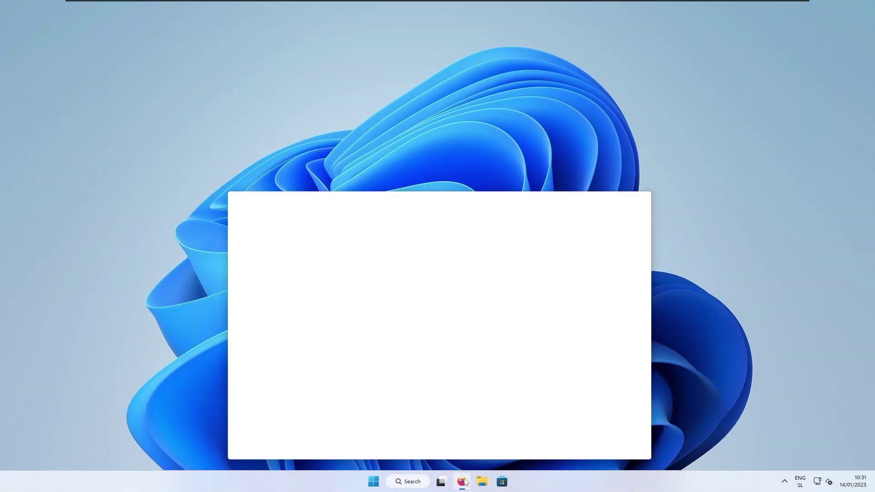
Step: Search Google for 'retro bar github' and open the dremin/RetroBar repository
{"action": "type", "text": "retro bar"}
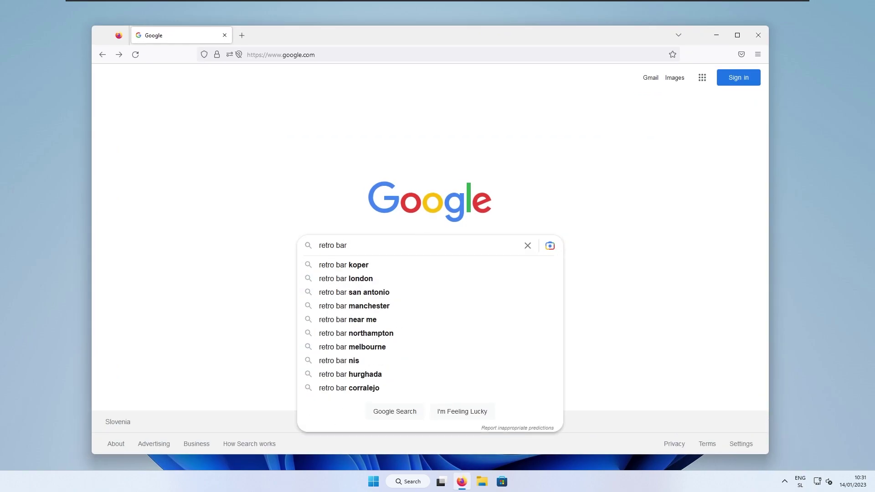
{"action": "type", "text": " github"}
{"action": "key", "text": "Return"}
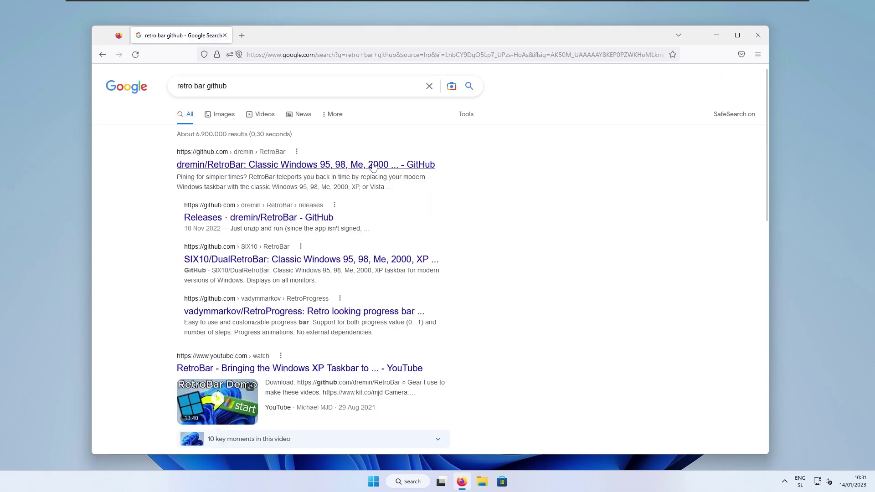
{"action": "left_click", "coordinate": [319, 165]}
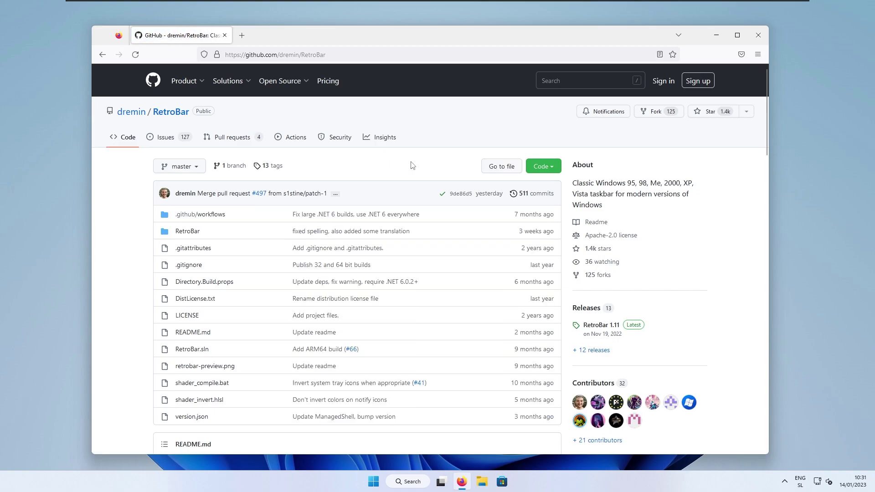
Step: Download RetroBar.64-bit.zip from the RetroBar 1.11 release assets
{"action": "scroll", "coordinate": [618, 293], "scroll_direction": "down", "scroll_amount": 1}
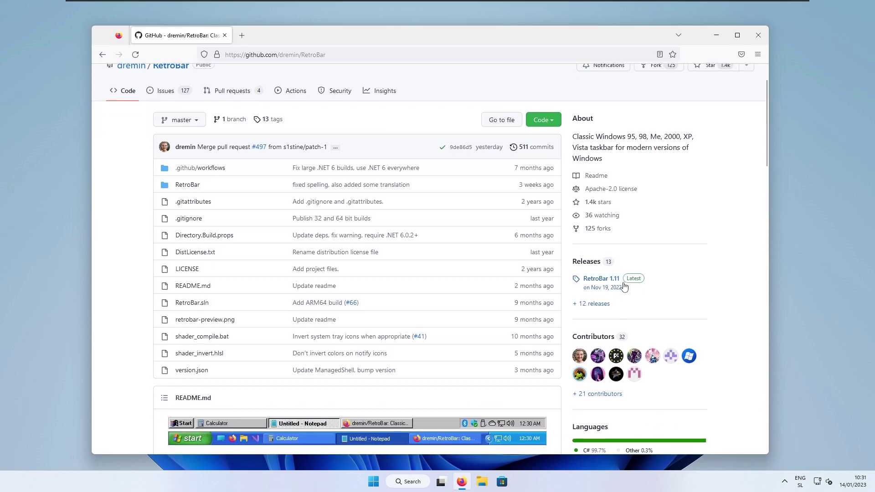
{"action": "left_click", "coordinate": [595, 264]}
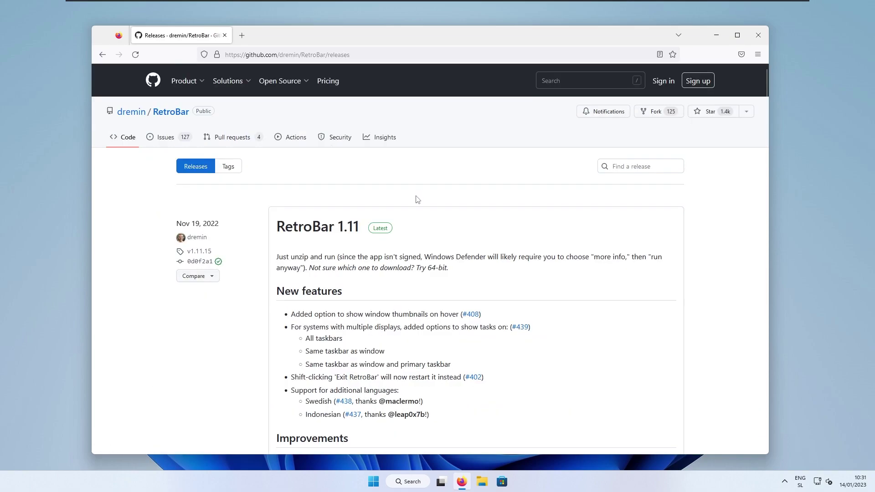
{"action": "scroll", "coordinate": [364, 234], "scroll_direction": "down", "scroll_amount": 8}
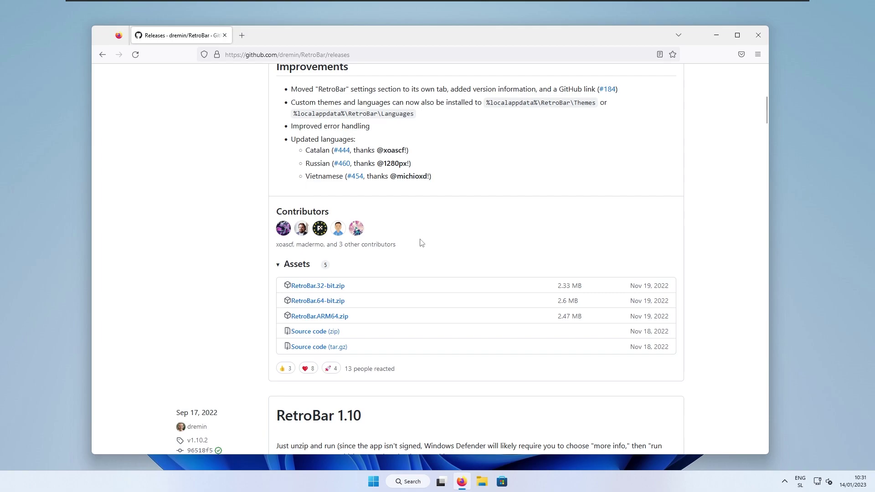
{"action": "left_click", "coordinate": [343, 302]}
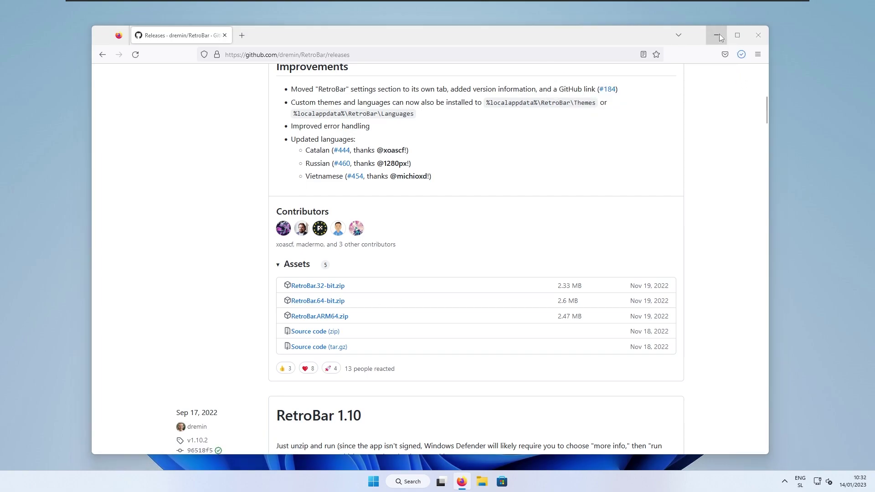
Step: Extract the RetroBar.64-bit zip into its RetroBar.64-bit folder
{"action": "left_click", "coordinate": [719, 34]}
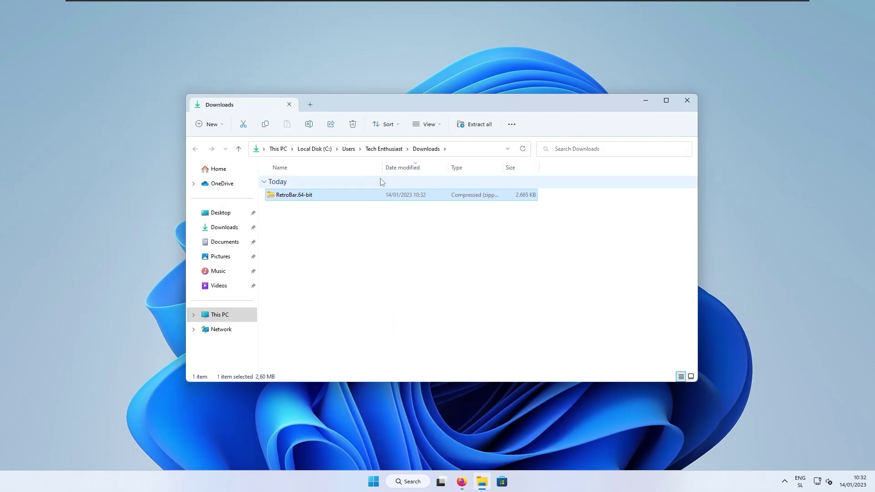
{"action": "right_click", "coordinate": [378, 195]}
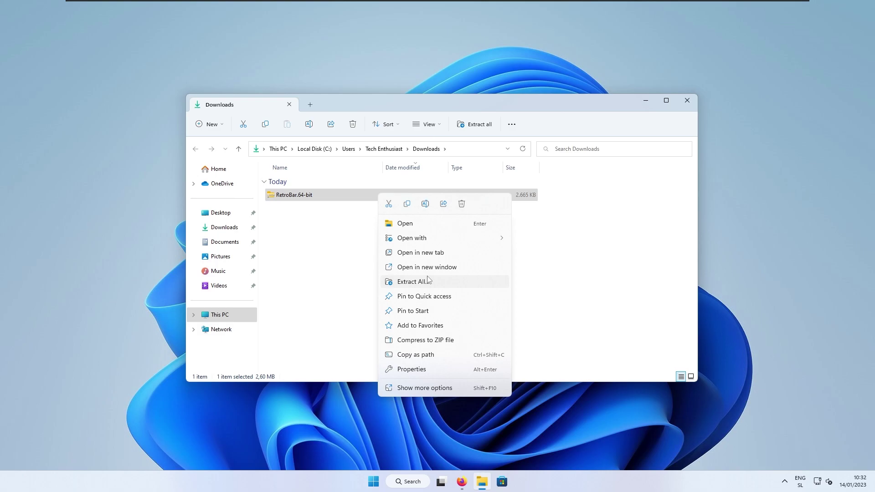
{"action": "left_click", "coordinate": [432, 283]}
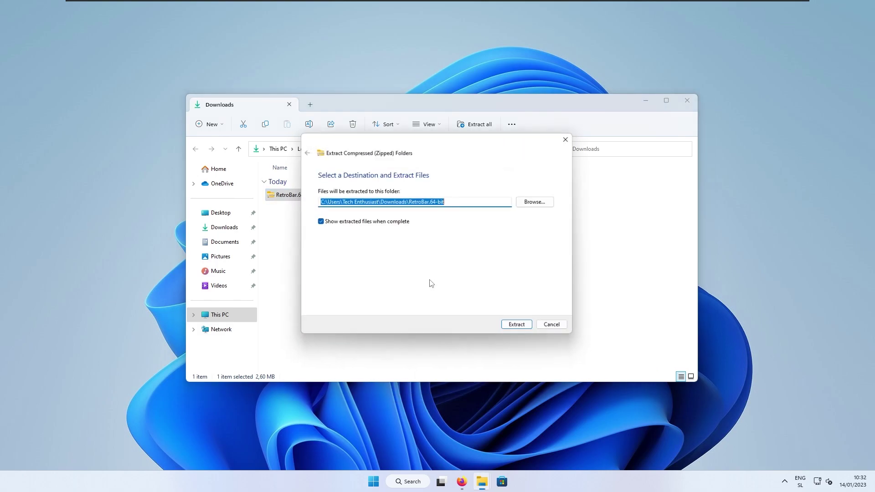
{"action": "left_click", "coordinate": [520, 328]}
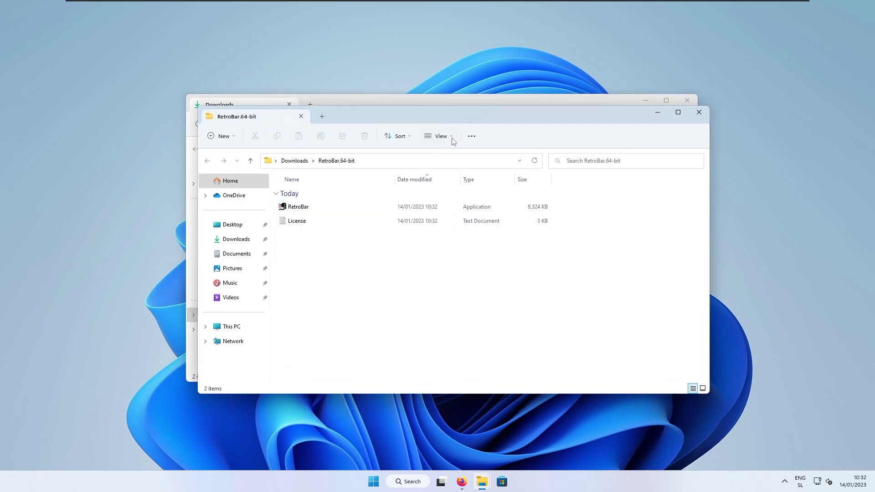
Step: Launch RetroBar and run it anyway past the SmartScreen warning
{"action": "double_click", "coordinate": [341, 207]}
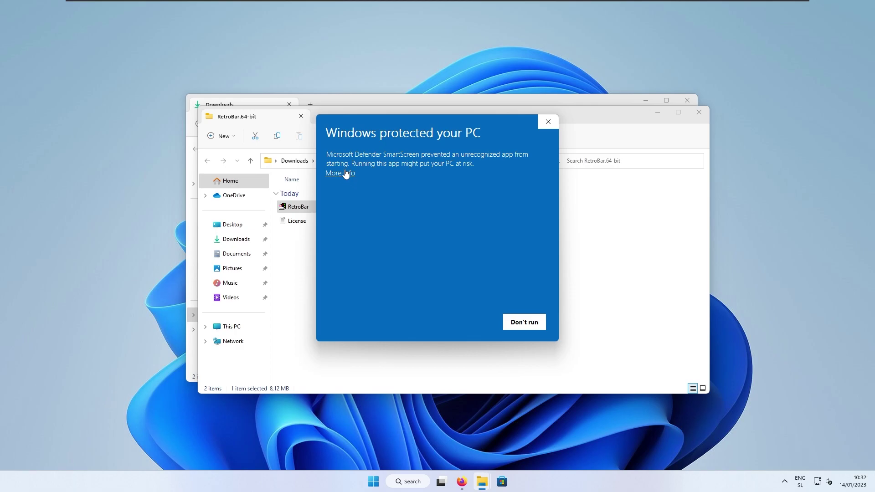
{"action": "left_click", "coordinate": [346, 174]}
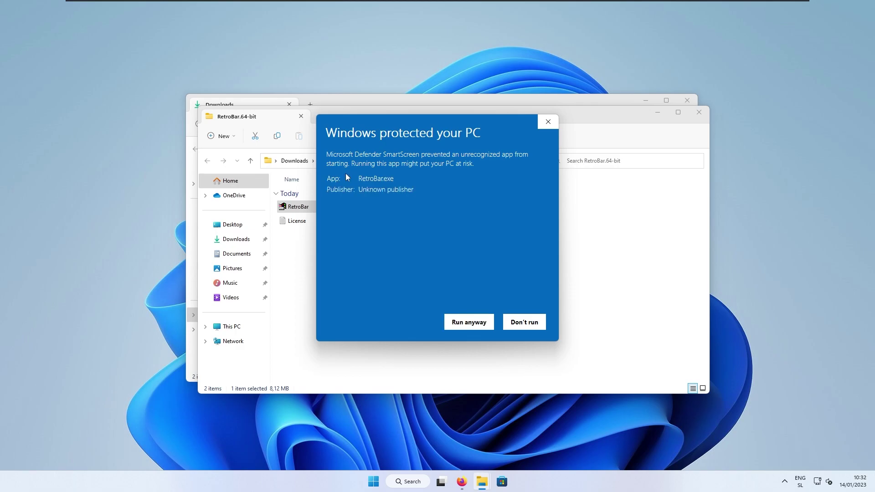
{"action": "left_click", "coordinate": [466, 325]}
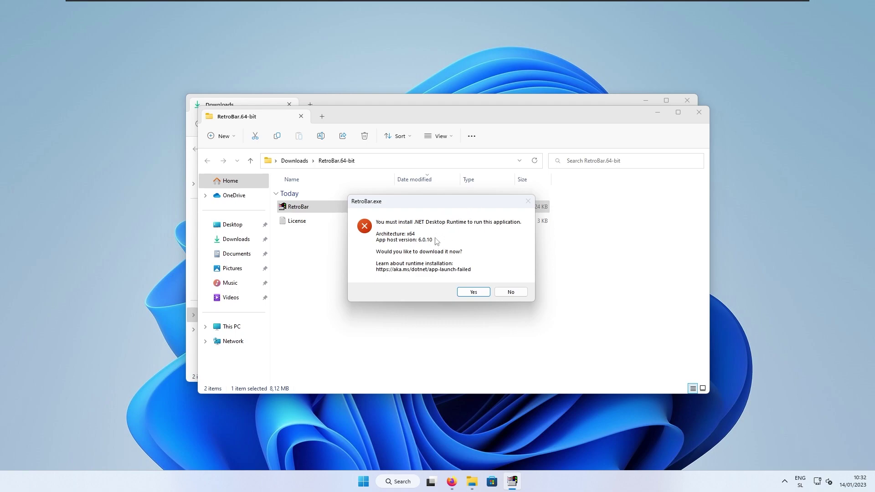
Step: Download and install .NET 6.0 Desktop Runtime 6.0.13 (x64), then close its installer
{"action": "left_click", "coordinate": [472, 292]}
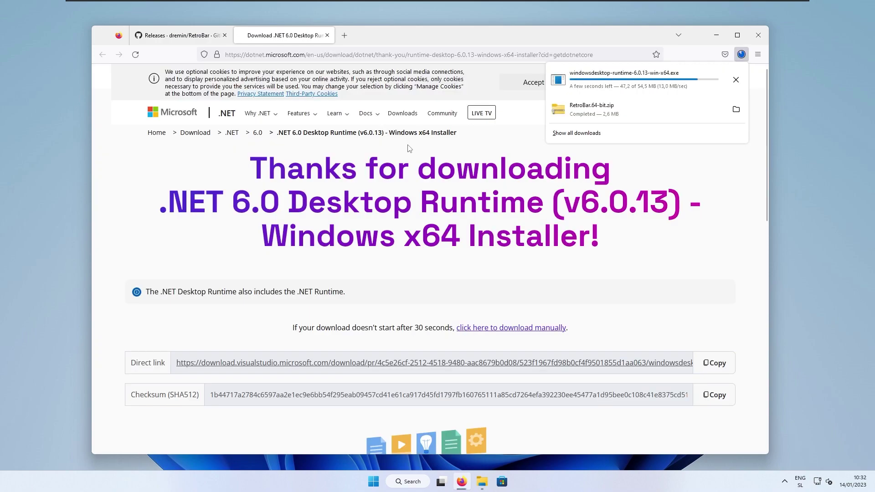
{"action": "left_click", "coordinate": [408, 148]}
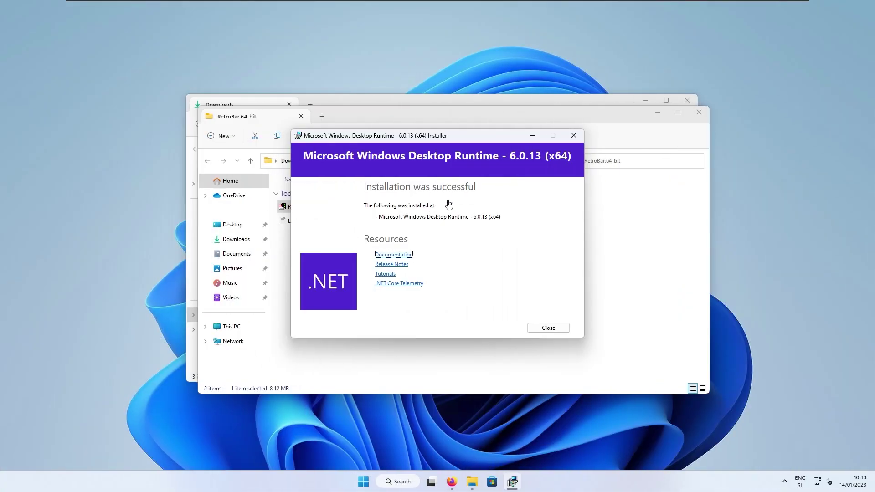
{"action": "left_click", "coordinate": [550, 329]}
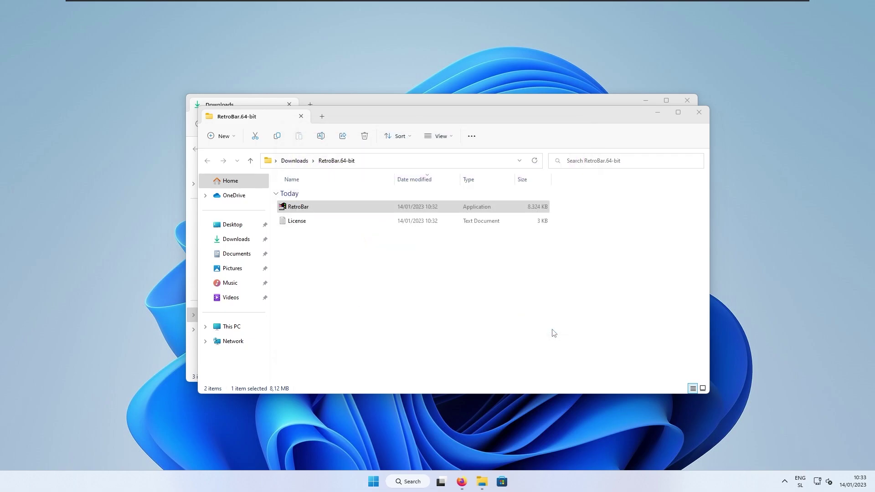
Step: Launch RetroBar and set its theme to Windows Vista Basic with font smoothing and thumbnail previews
{"action": "double_click", "coordinate": [355, 212]}
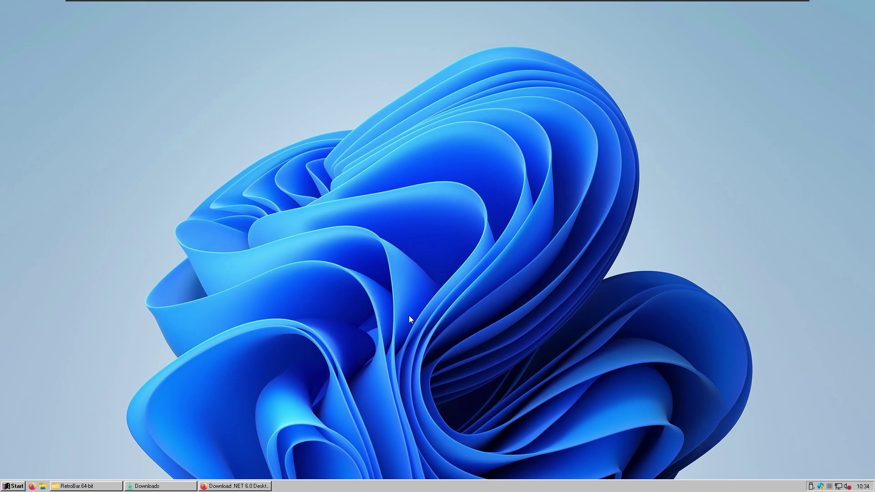
{"action": "right_click", "coordinate": [422, 487]}
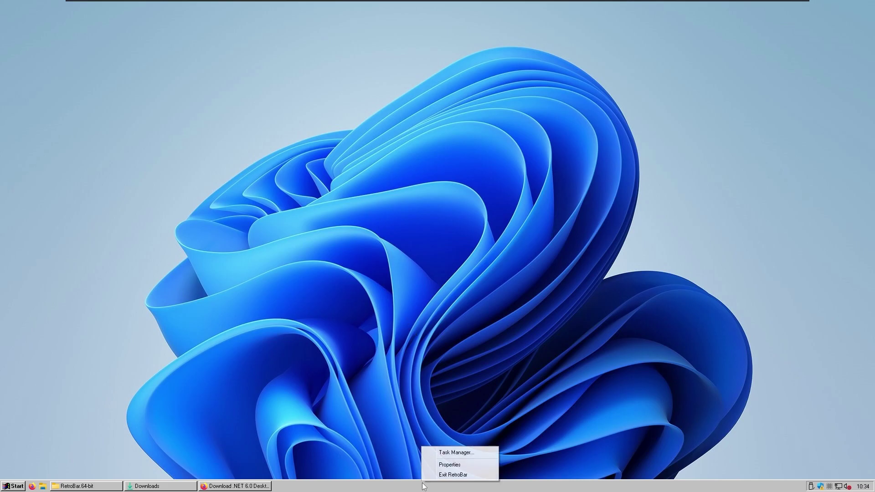
{"action": "left_click", "coordinate": [457, 464]}
{"action": "left_click_drag", "start_coordinate": [142, 235], "coordinate": [409, 213]}
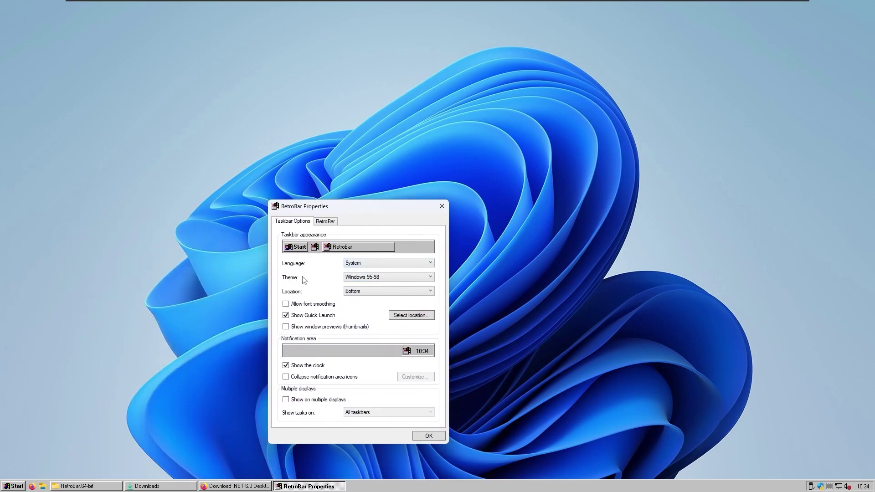
{"action": "left_click", "coordinate": [355, 277]}
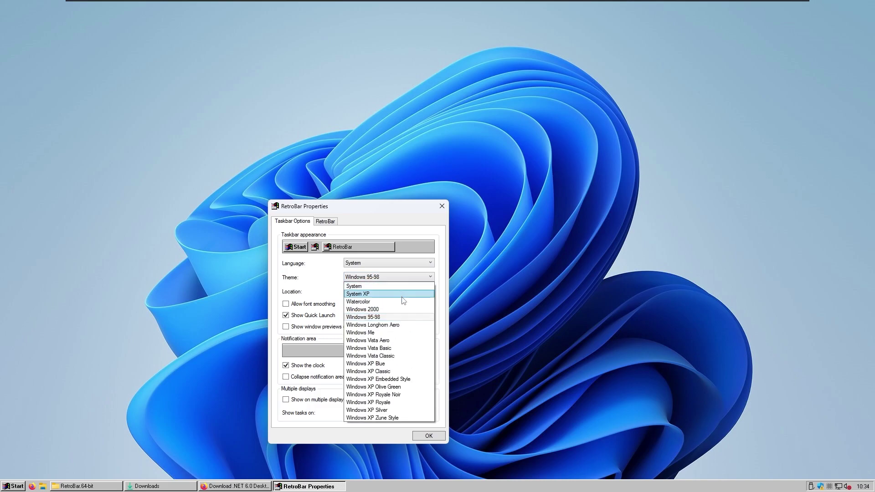
{"action": "left_click", "coordinate": [404, 348]}
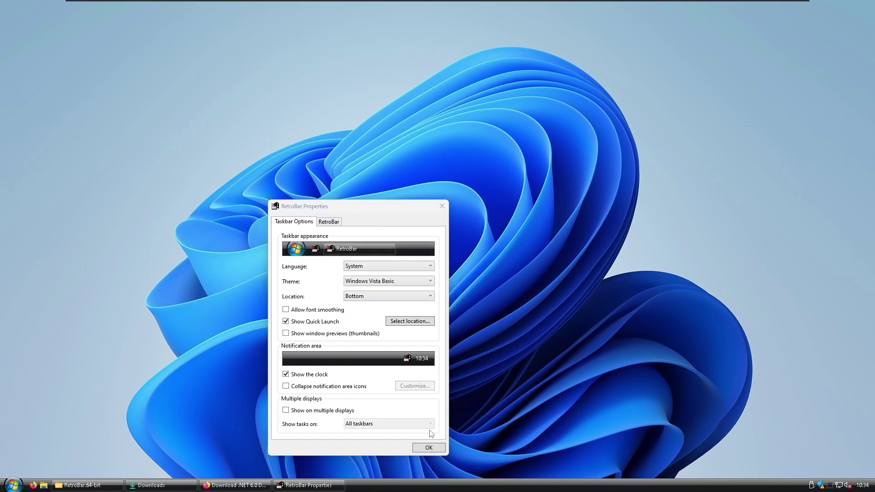
{"action": "left_click", "coordinate": [316, 311]}
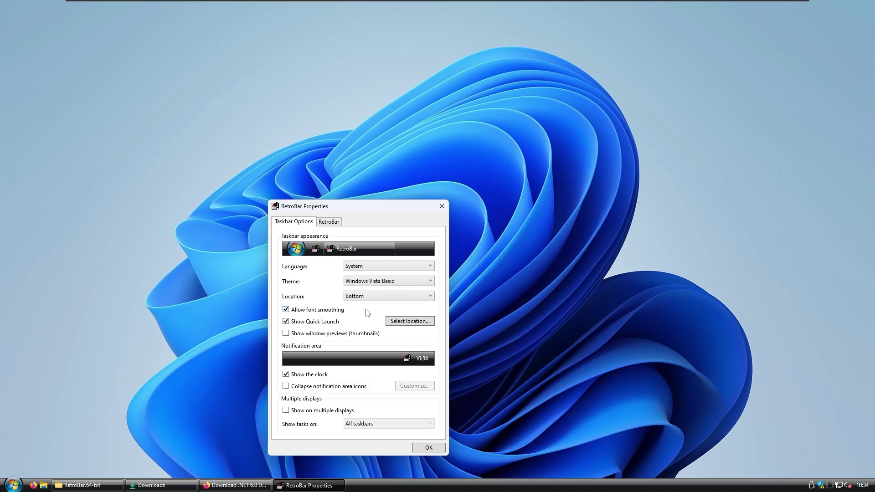
{"action": "left_click", "coordinate": [346, 334]}
Step: Enable RetroBar automatic start at logon and apply the properties
{"action": "left_click", "coordinate": [335, 223]}
{"action": "left_click", "coordinate": [315, 240]}
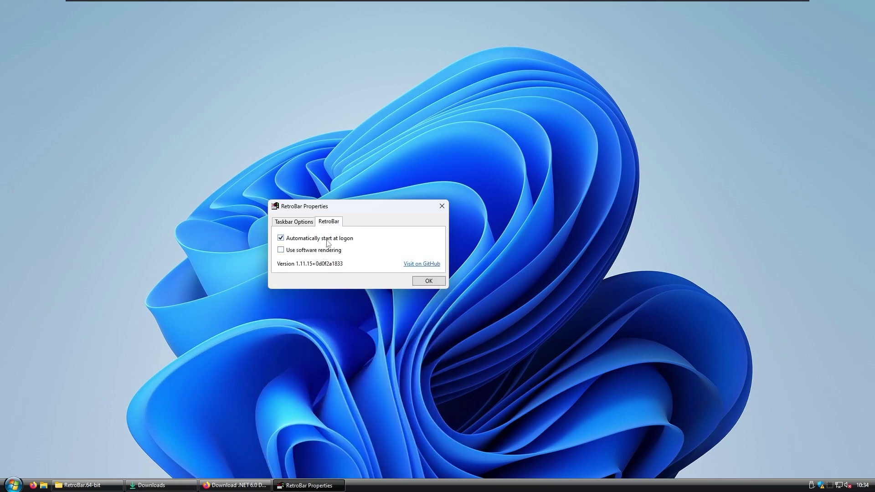
{"action": "left_click", "coordinate": [430, 283]}
{"action": "key", "text": "super"}
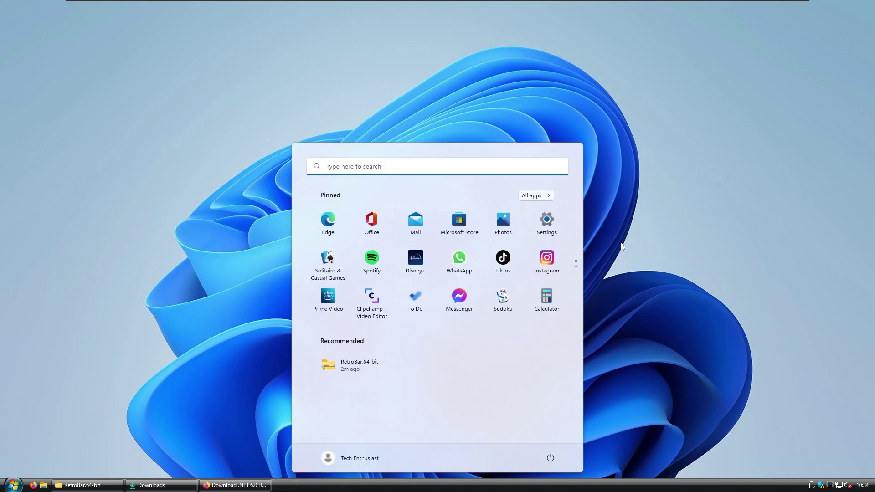
Step: In Personalization > Taskbar behaviours, set the native Windows taskbar alignment to Left
{"action": "left_click", "coordinate": [547, 223]}
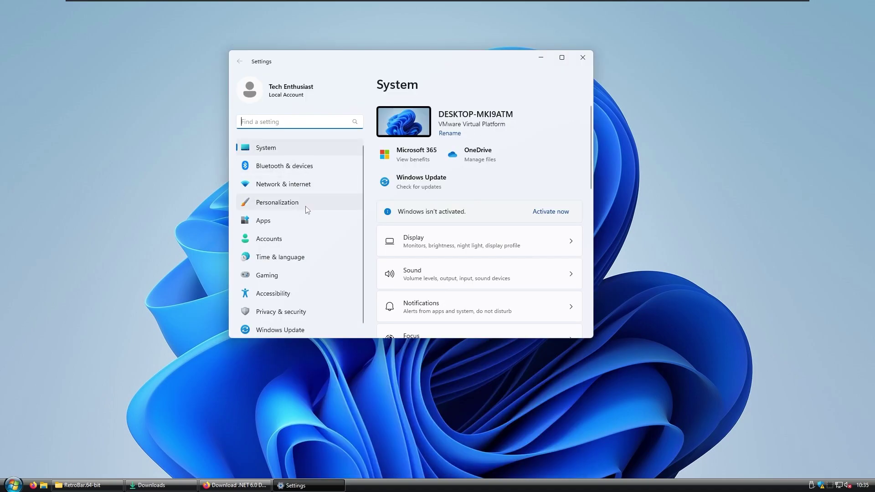
{"action": "left_click", "coordinate": [306, 209]}
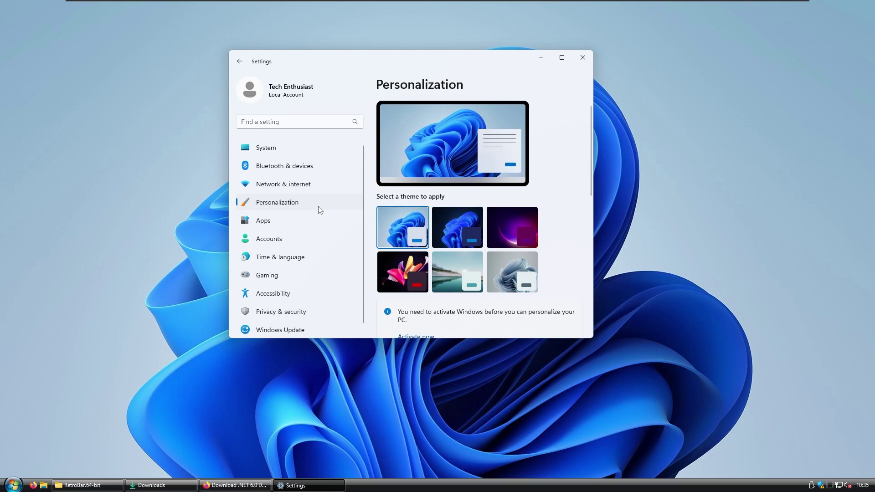
{"action": "scroll", "coordinate": [453, 222], "scroll_direction": "down", "scroll_amount": 5}
{"action": "scroll", "coordinate": [456, 222], "scroll_direction": "up", "scroll_amount": 5}
{"action": "scroll", "coordinate": [459, 222], "scroll_direction": "down", "scroll_amount": 6}
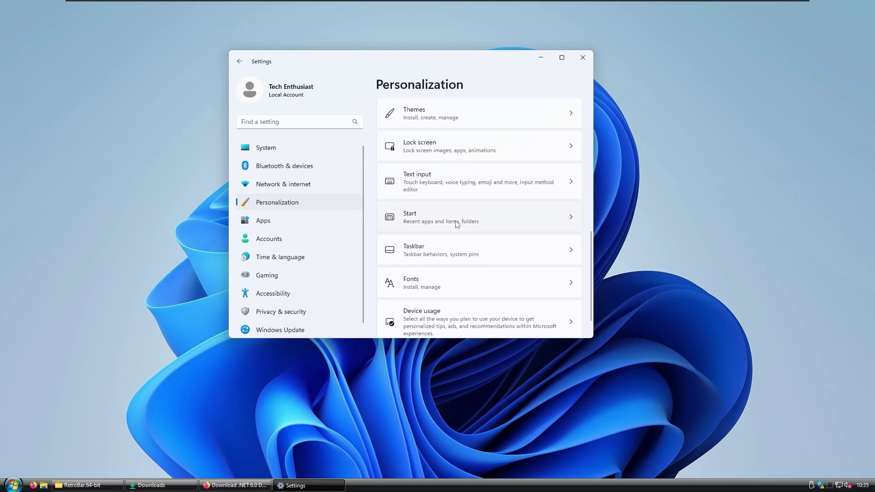
{"action": "left_click", "coordinate": [474, 255]}
{"action": "scroll", "coordinate": [460, 232], "scroll_direction": "down", "scroll_amount": 5}
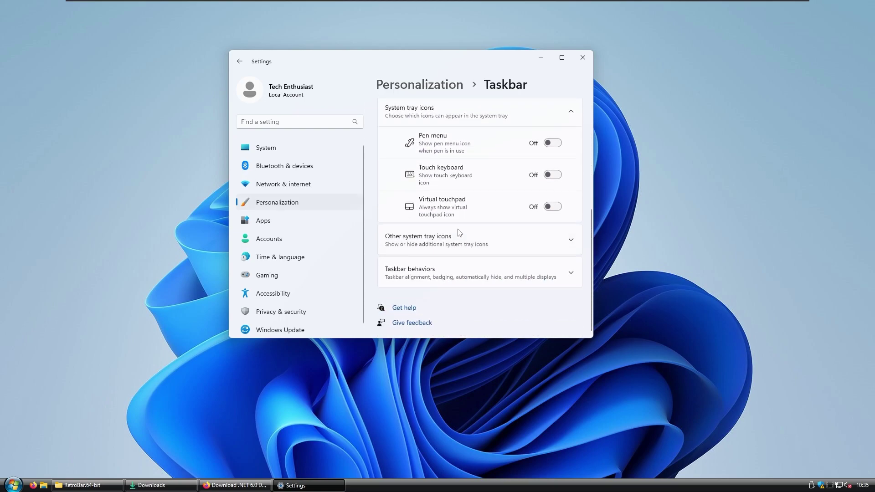
{"action": "left_click", "coordinate": [449, 273]}
{"action": "scroll", "coordinate": [536, 184], "scroll_direction": "down", "scroll_amount": 5}
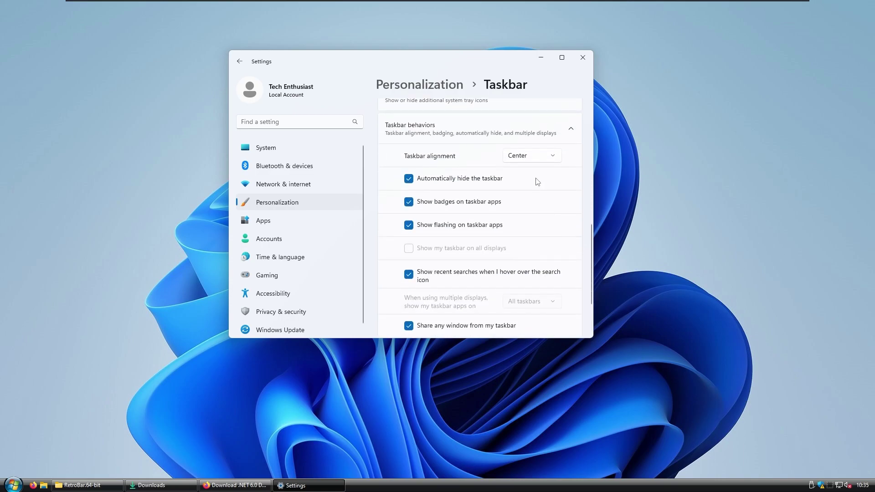
{"action": "left_click", "coordinate": [535, 156]}
{"action": "left_click", "coordinate": [535, 137]}
Step: Close Settings and restore the Firefox window with the .NET download page
{"action": "left_click", "coordinate": [13, 484]}
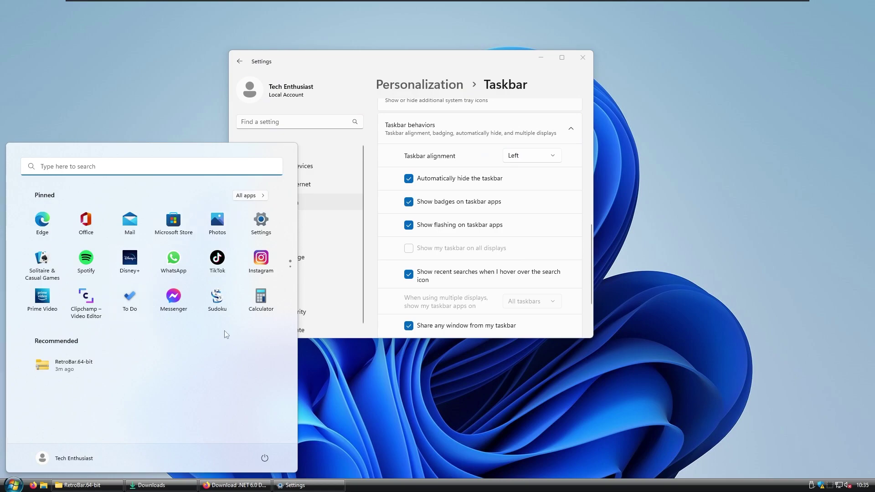
{"action": "left_click", "coordinate": [583, 57]}
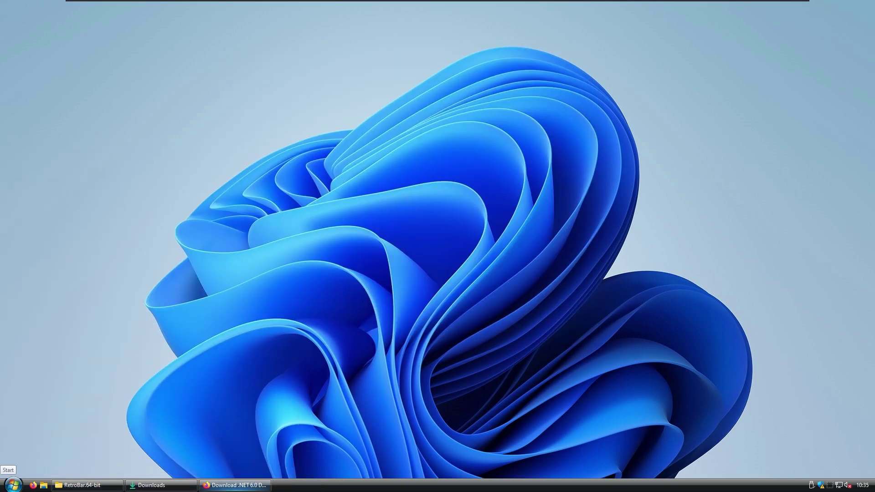
{"action": "left_click", "coordinate": [234, 484]}
Step: Close the .NET tab, search Google for 'open shell' and open the Open-Shell-Menu GitHub repository
{"action": "left_click", "coordinate": [326, 35]}
{"action": "key", "text": "ctrl+l"}
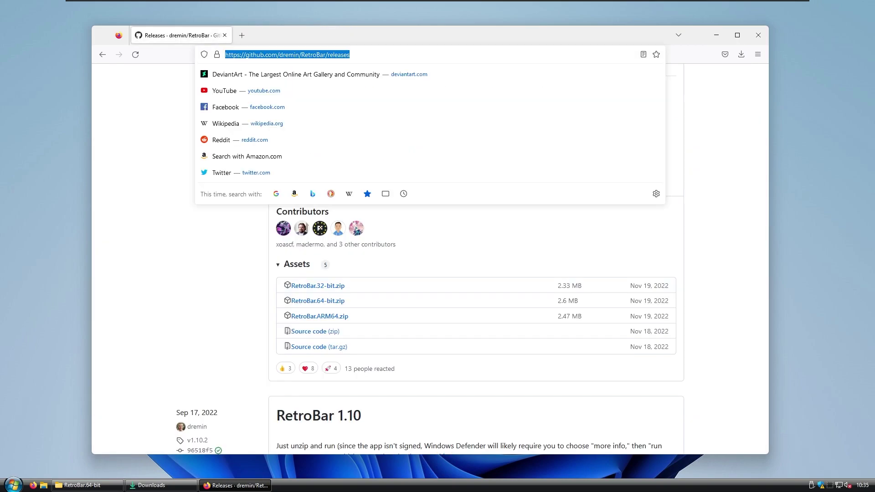
{"action": "type", "text": "open shell"}
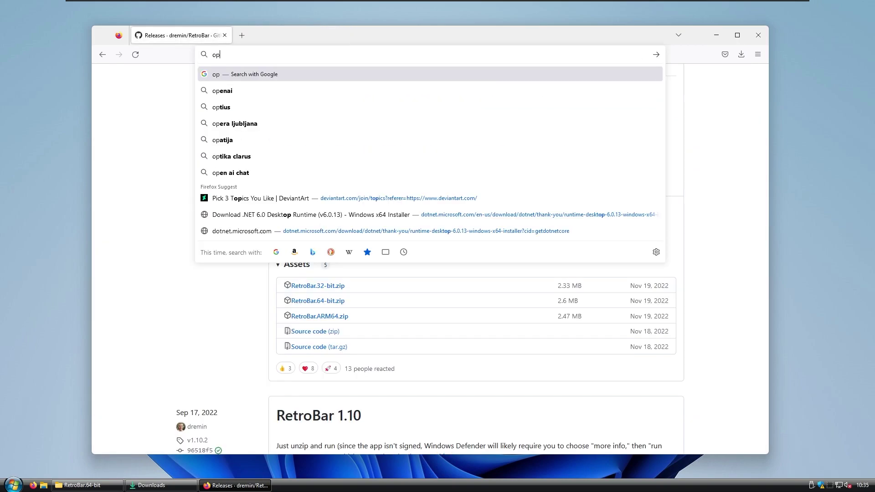
{"action": "key", "text": "Return"}
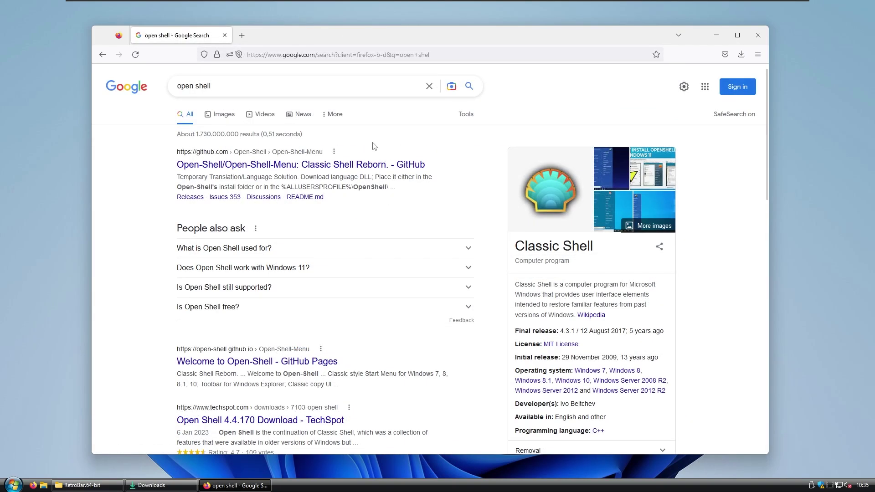
{"action": "left_click", "coordinate": [374, 165]}
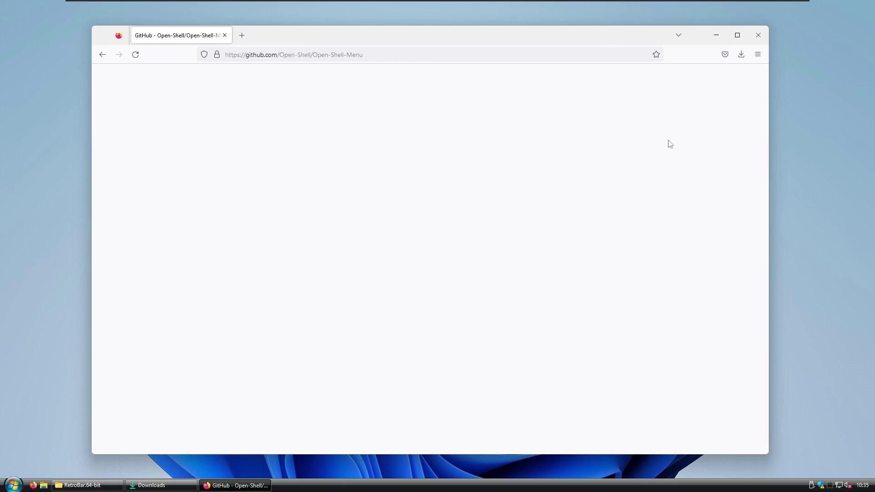
Step: Download OpenShellSetup_4_4_188.exe from the 4.4.188 release assets and launch it
{"action": "scroll", "coordinate": [629, 290], "scroll_direction": "down", "scroll_amount": 1}
{"action": "scroll", "coordinate": [629, 289], "scroll_direction": "down", "scroll_amount": 2}
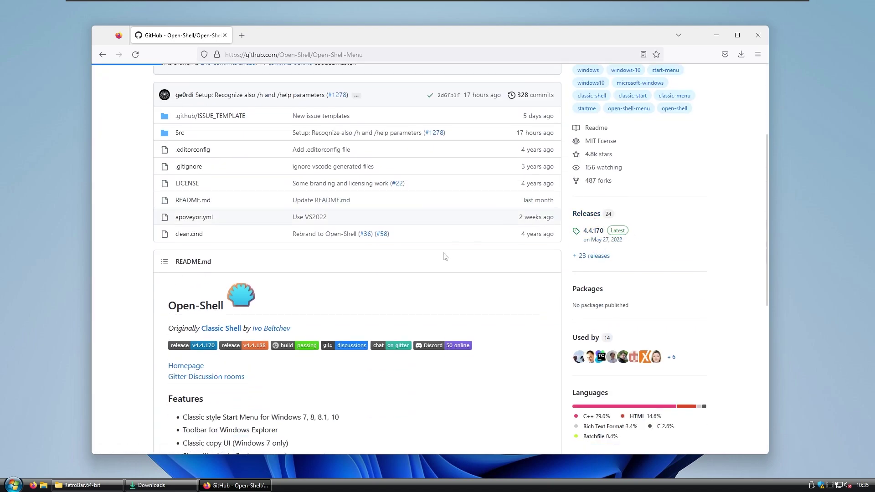
{"action": "scroll", "coordinate": [420, 203], "scroll_direction": "down", "scroll_amount": 3}
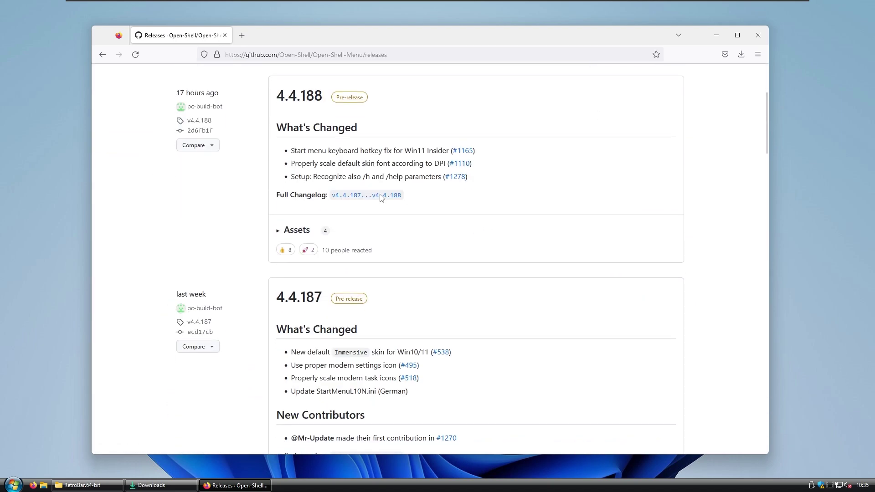
{"action": "left_click", "coordinate": [279, 230]}
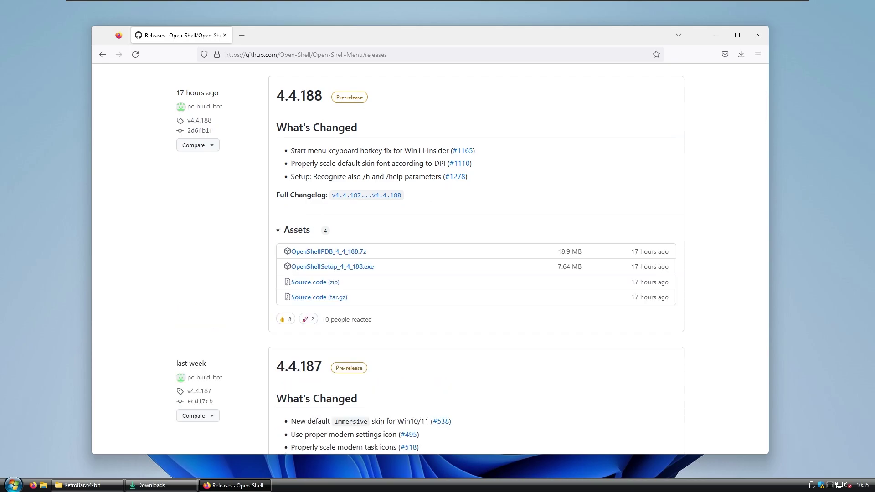
{"action": "scroll", "coordinate": [447, 220], "scroll_direction": "down", "scroll_amount": 8}
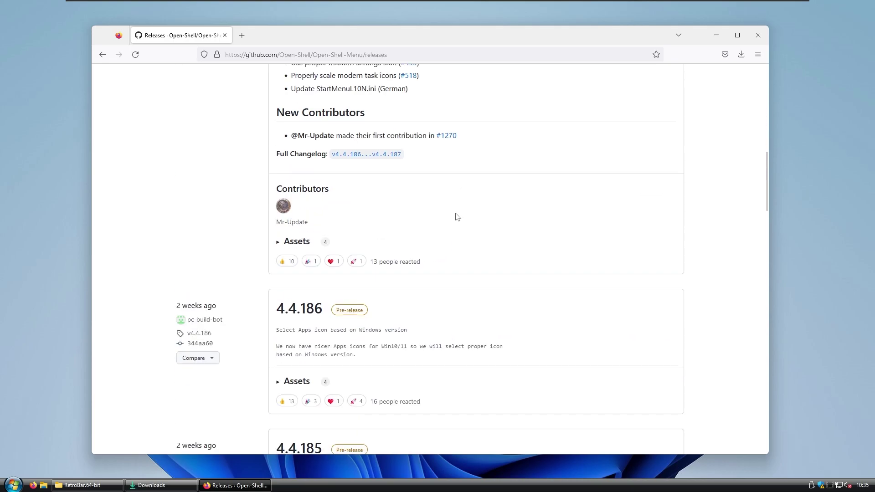
{"action": "scroll", "coordinate": [451, 218], "scroll_direction": "down", "scroll_amount": 4}
{"action": "scroll", "coordinate": [449, 269], "scroll_direction": "up", "scroll_amount": 5}
{"action": "scroll", "coordinate": [450, 273], "scroll_direction": "down", "scroll_amount": 10}
{"action": "scroll", "coordinate": [451, 265], "scroll_direction": "down", "scroll_amount": 18}
{"action": "scroll", "coordinate": [346, 146], "scroll_direction": "down", "scroll_amount": 6}
{"action": "scroll", "coordinate": [367, 253], "scroll_direction": "up", "scroll_amount": 8}
{"action": "scroll", "coordinate": [426, 306], "scroll_direction": "up", "scroll_amount": 20}
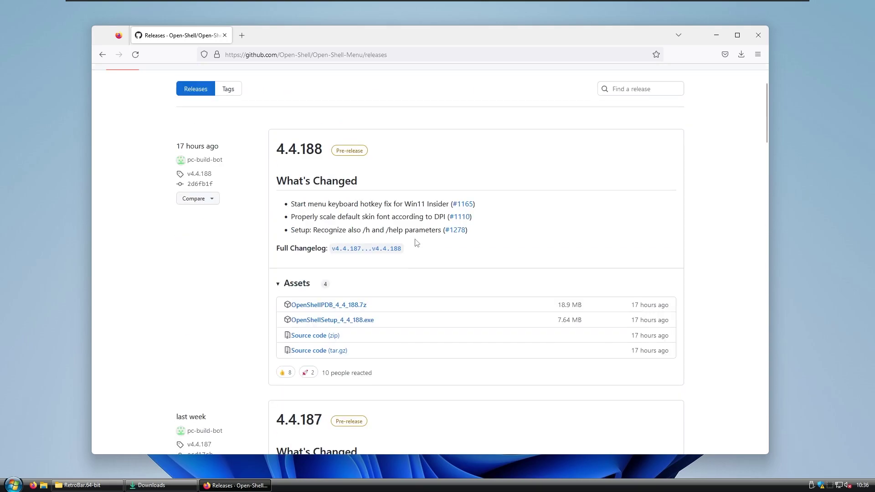
{"action": "left_click", "coordinate": [367, 321]}
{"action": "left_click", "coordinate": [643, 86]}
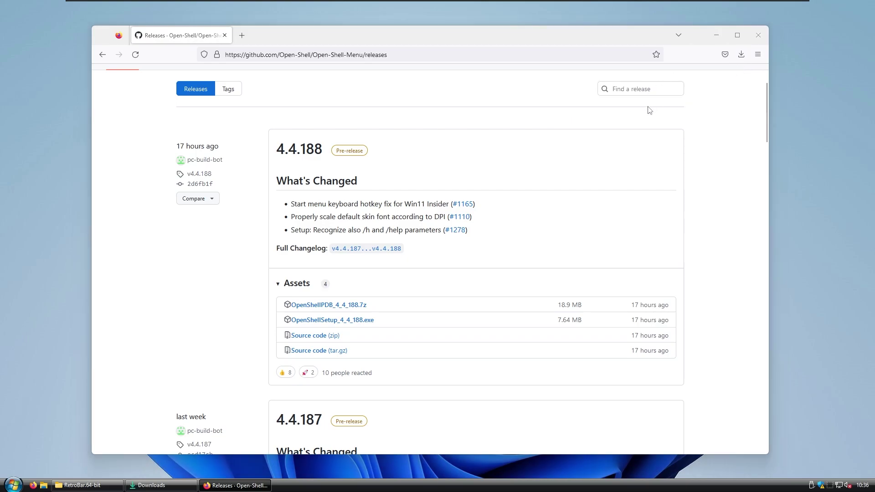
{"action": "left_click", "coordinate": [340, 177]}
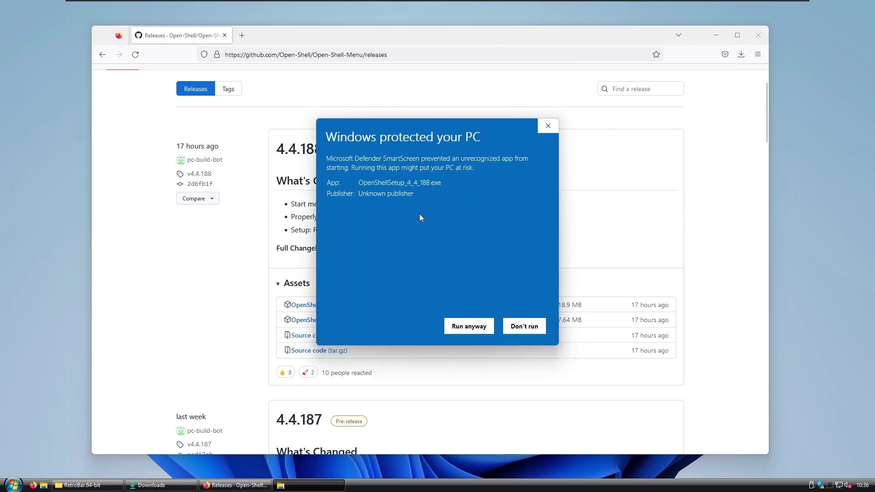
Step: Run the Open-Shell installer anyway and apply the Windows Aero skin to the Windows 7 style menu
{"action": "left_click", "coordinate": [469, 326]}
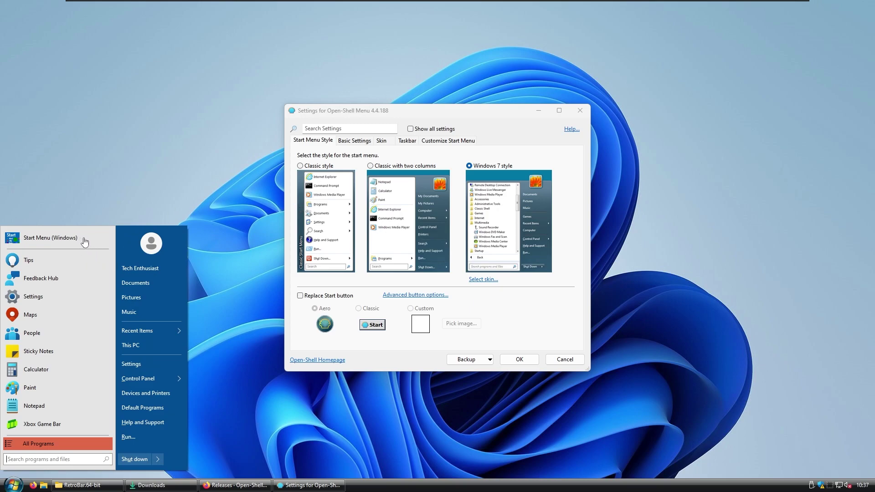
{"action": "left_click", "coordinate": [403, 113]}
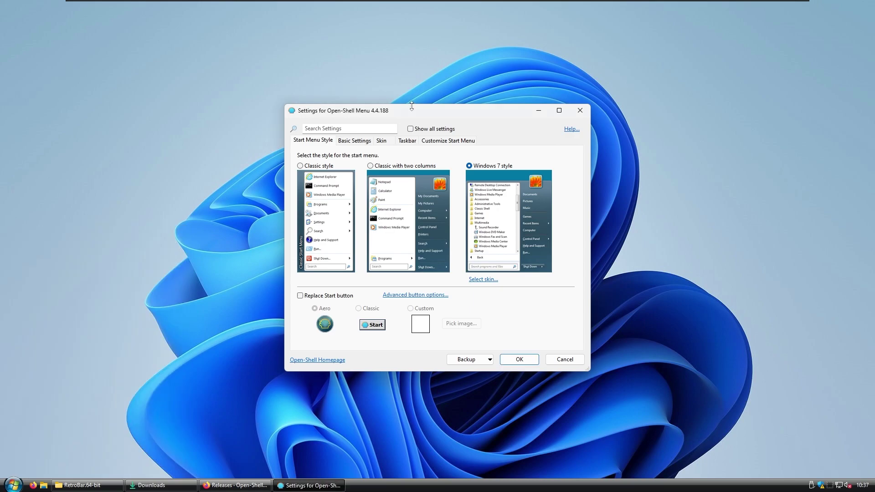
{"action": "left_click", "coordinate": [382, 142]}
{"action": "left_click", "coordinate": [322, 159]}
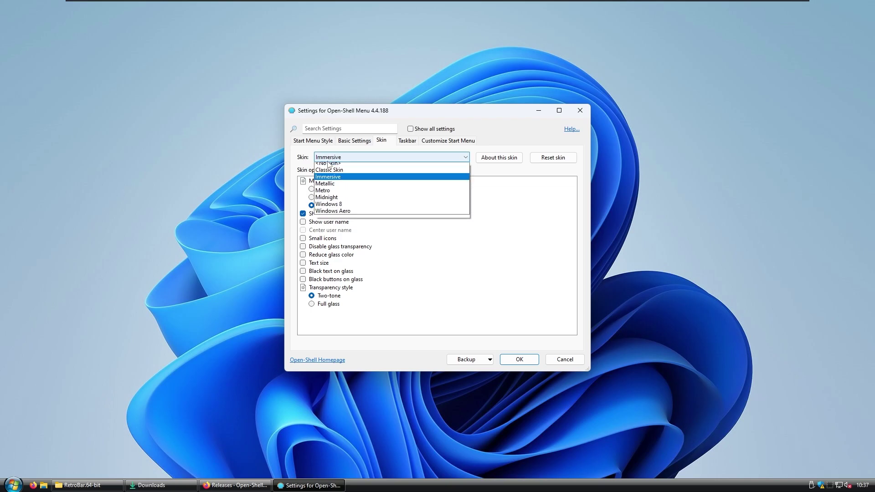
{"action": "left_click", "coordinate": [360, 214]}
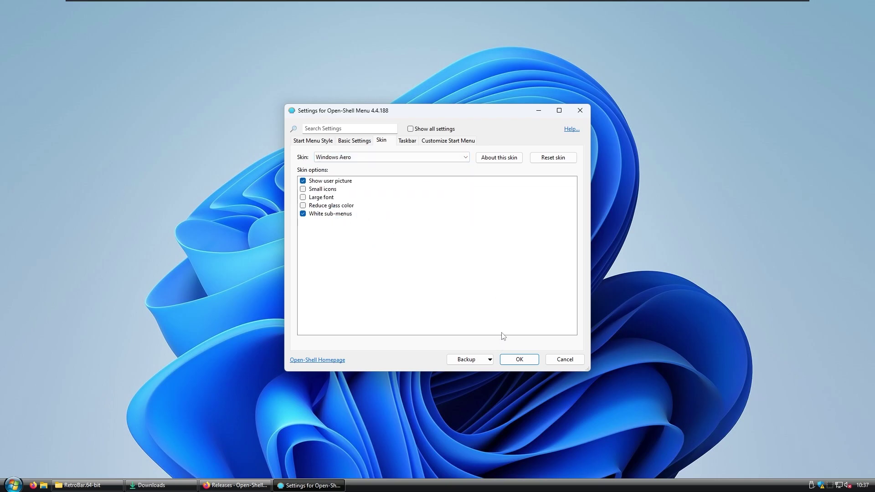
{"action": "left_click", "coordinate": [519, 359]}
{"action": "left_click", "coordinate": [14, 484]}
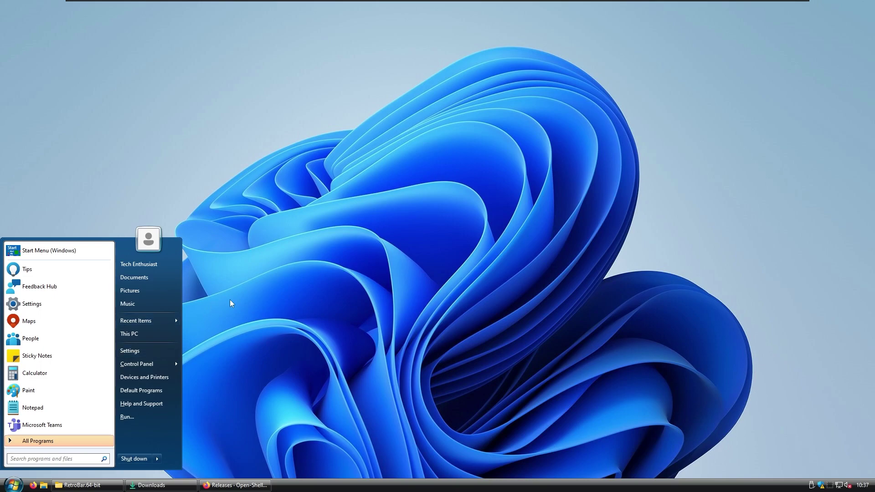
{"action": "left_click", "coordinate": [294, 274]}
{"action": "key", "text": "super"}
{"action": "key", "text": "super"}
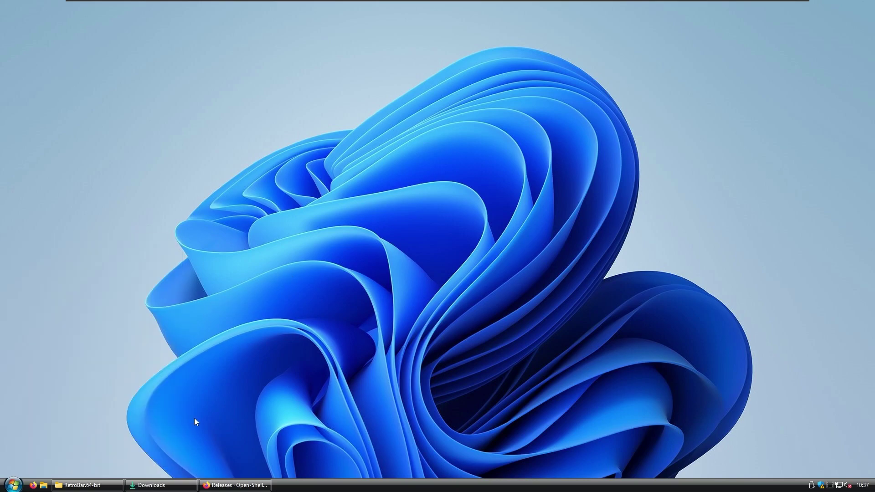
{"action": "key", "text": "super"}
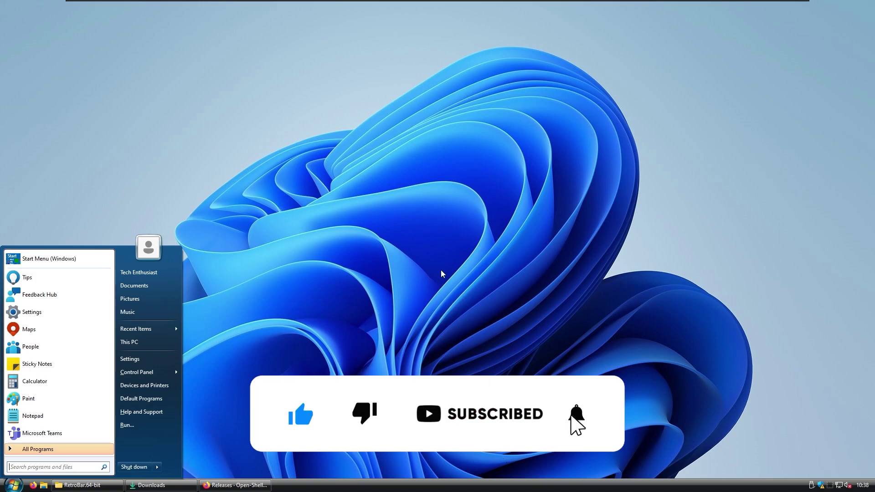
Step: Search for 'windows blinds stardock' and open the WindowBlinds 11 download page
{"action": "left_click", "coordinate": [237, 485]}
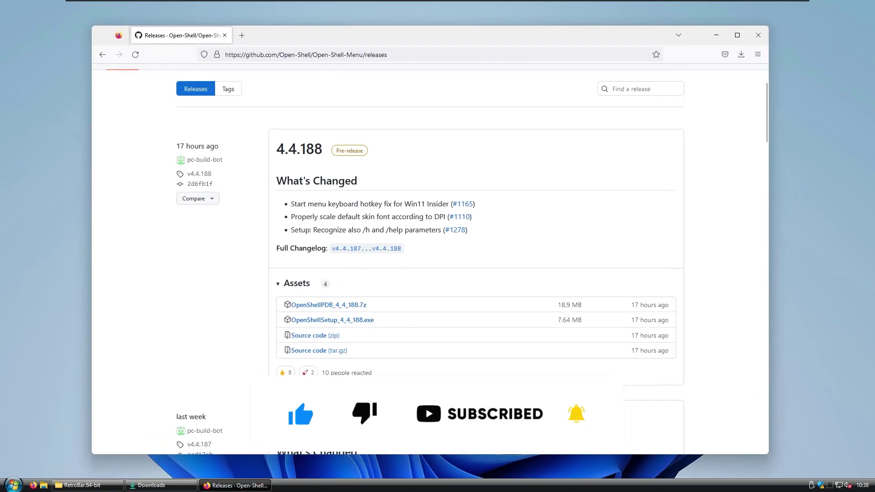
{"action": "key", "text": "ctrl+l"}
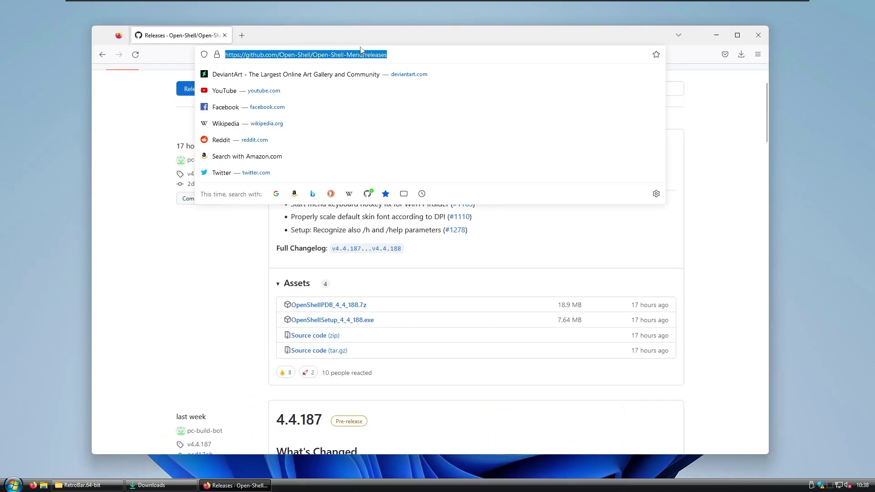
{"action": "type", "text": "windows blinds stardock"}
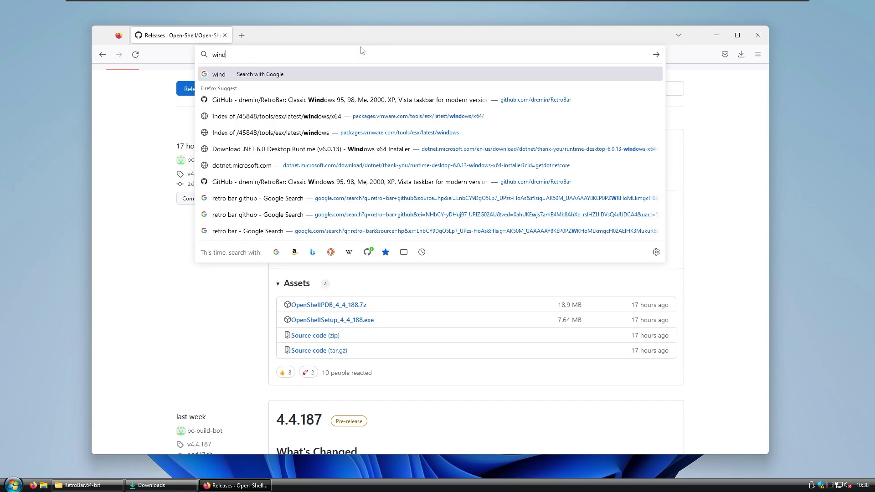
{"action": "key", "text": "Return"}
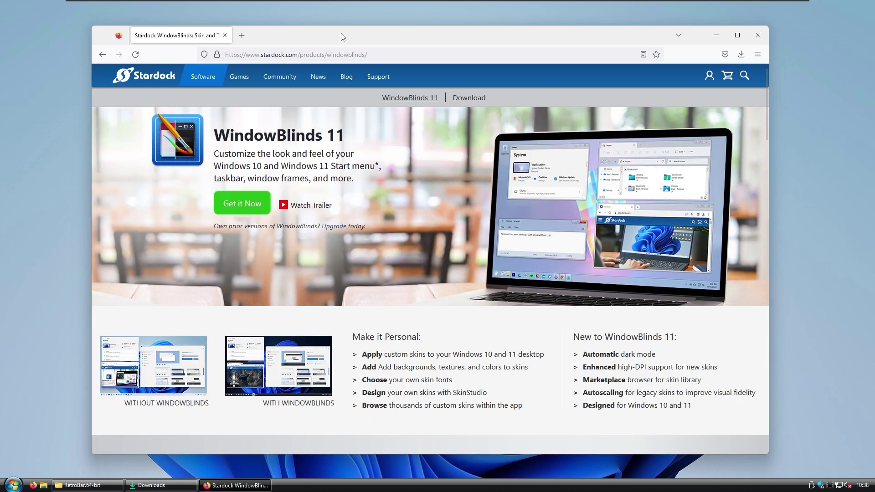
{"action": "left_click", "coordinate": [242, 203]}
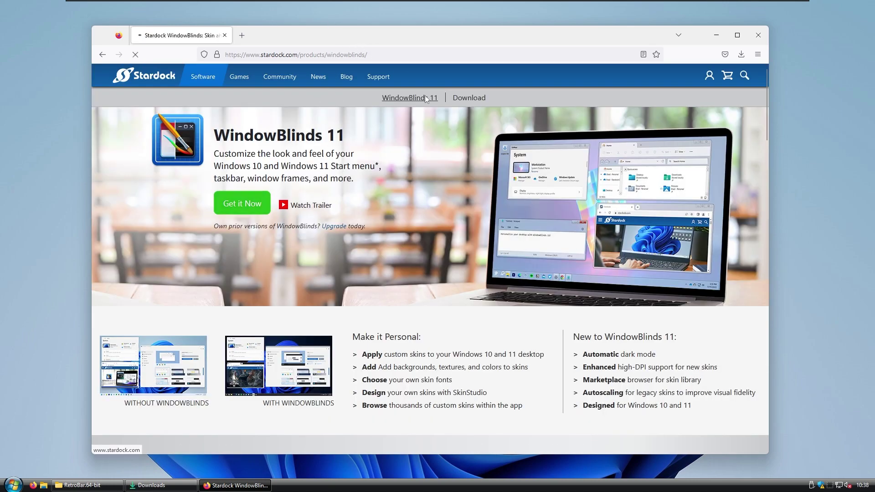
Step: Download the free 30-day WindowBlinds trial and run WindowBlinds11_setup.exe
{"action": "scroll", "coordinate": [331, 247], "scroll_direction": "down", "scroll_amount": 2}
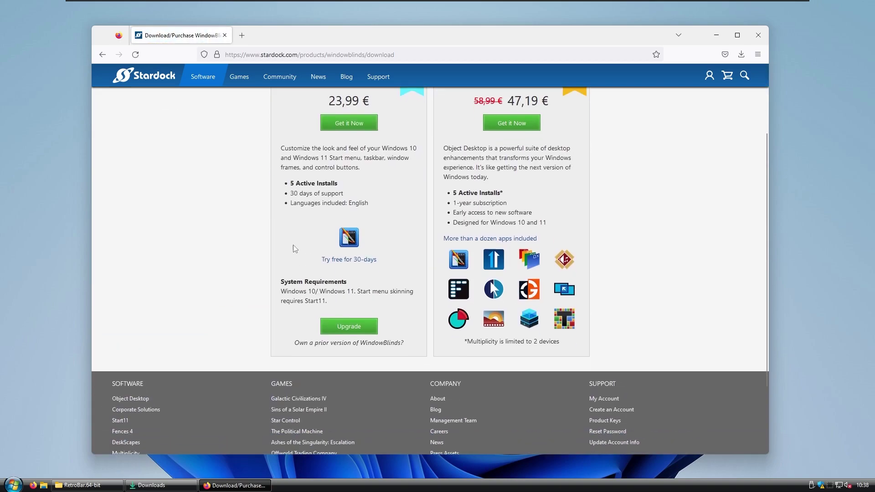
{"action": "left_click", "coordinate": [353, 262]}
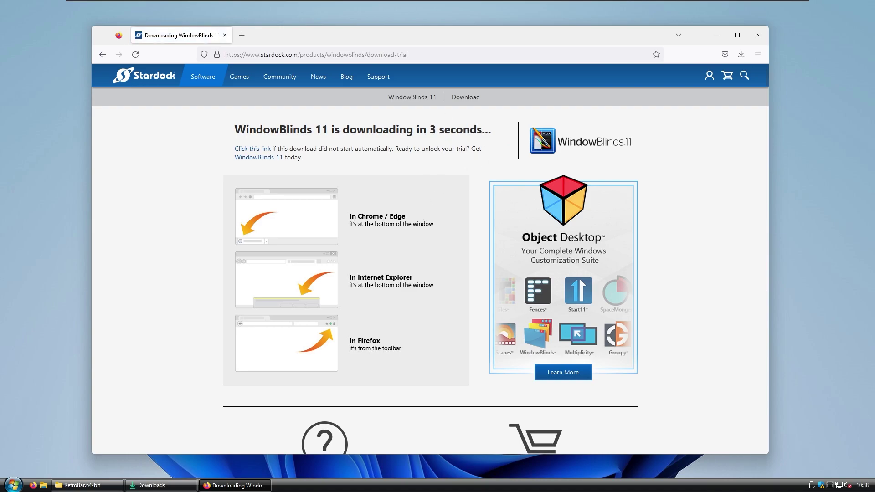
{"action": "left_click", "coordinate": [740, 54]}
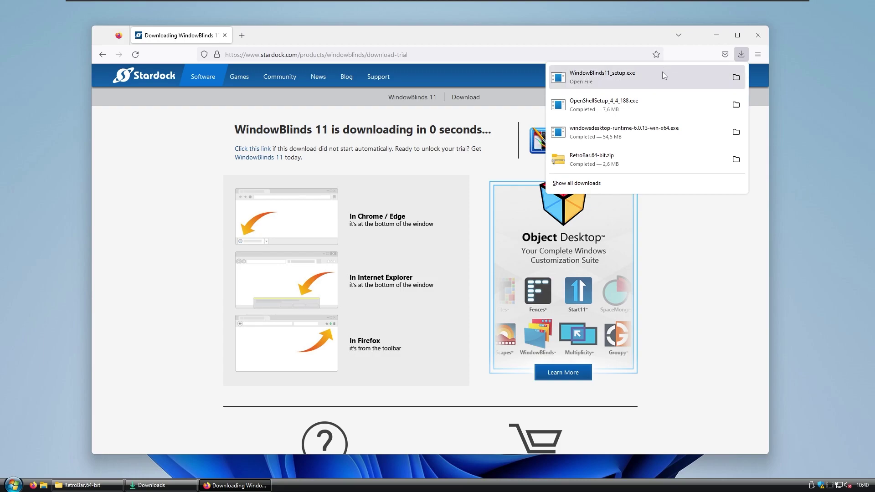
{"action": "left_click", "coordinate": [624, 81]}
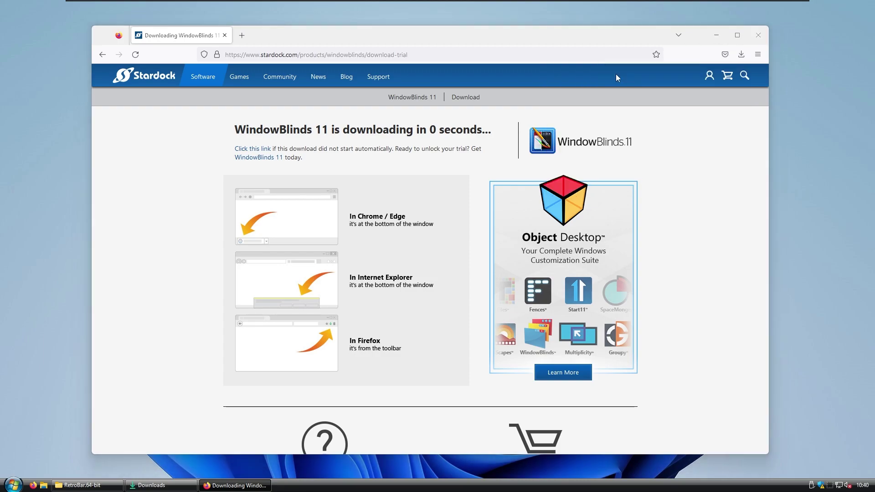
{"action": "left_click", "coordinate": [241, 35]}
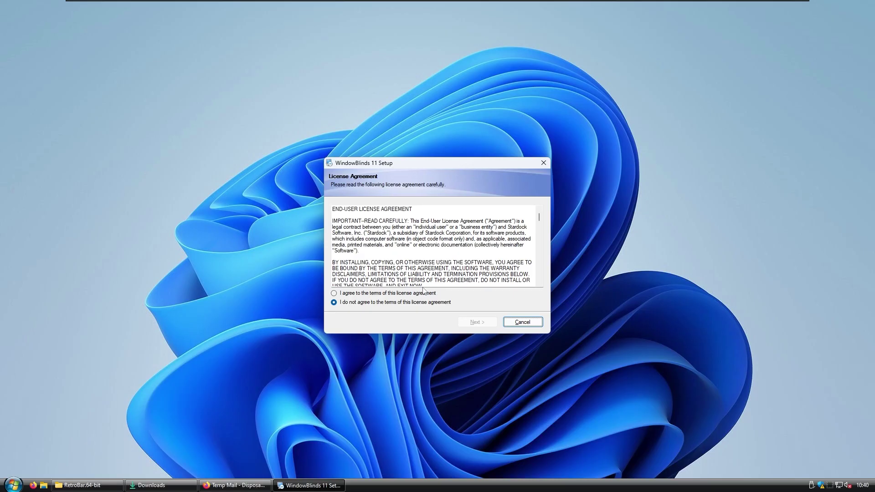
Step: Agree to the license terms and install WindowBlinds 11 keeping the default folder and skin selection
{"action": "left_click", "coordinate": [374, 293]}
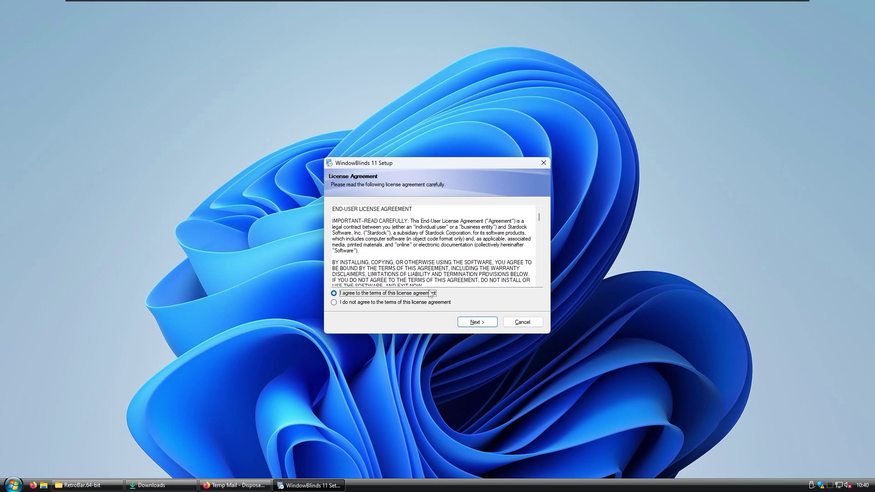
{"action": "left_click", "coordinate": [490, 324]}
{"action": "left_click", "coordinate": [491, 322]}
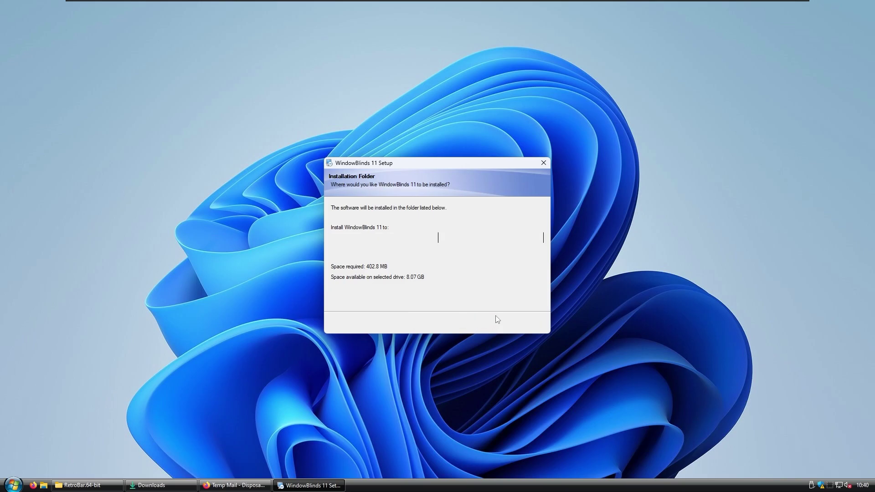
{"action": "left_click", "coordinate": [479, 322]}
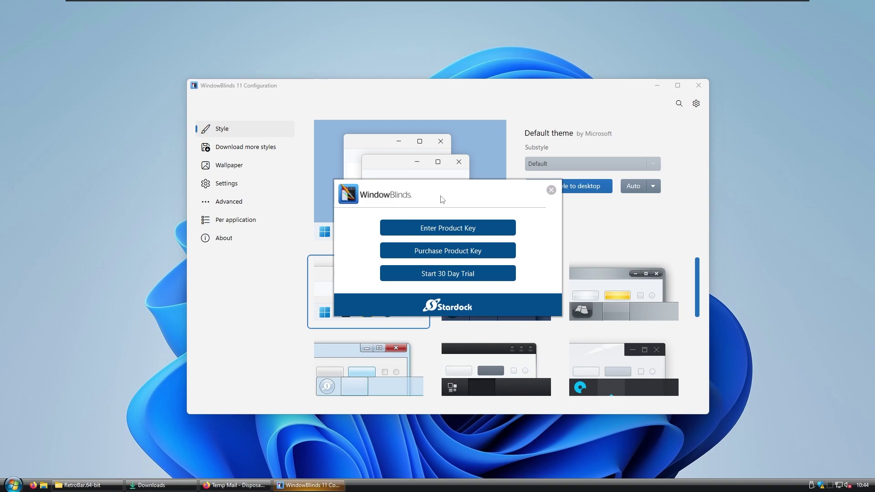
Step: Start the 30-day trial by pasting a copied Temp Mail address into the WindowBlinds Email field
{"action": "left_click", "coordinate": [450, 277]}
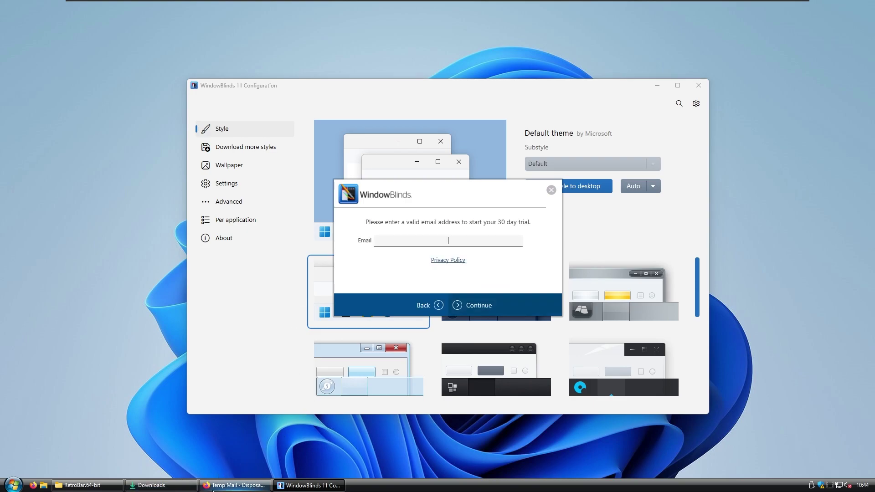
{"action": "left_click", "coordinate": [235, 484]}
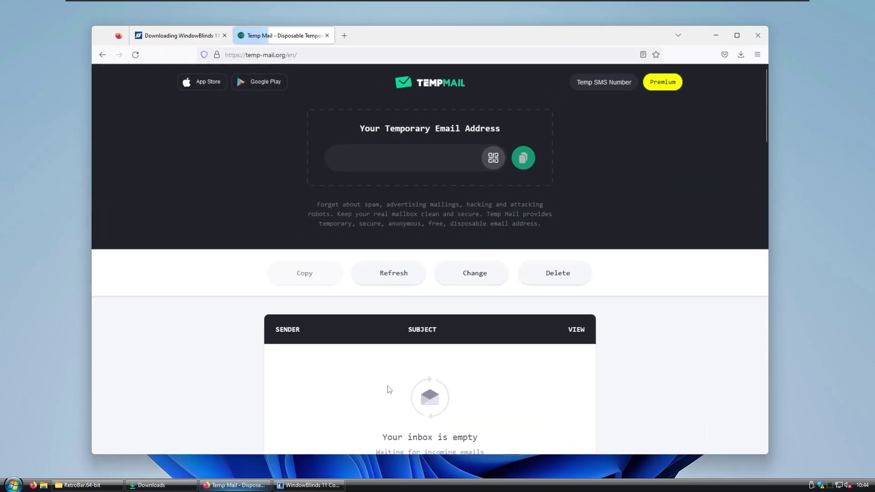
{"action": "left_click", "coordinate": [523, 158]}
{"action": "left_click", "coordinate": [309, 485]}
{"action": "left_click", "coordinate": [498, 237]}
{"action": "key", "text": "ctrl+v"}
{"action": "left_click", "coordinate": [496, 310]}
Step: Dismiss the trial-activated message and bring up Stardock's 'Trial Validation Successful' page
{"action": "left_click", "coordinate": [317, 486]}
{"action": "left_click", "coordinate": [318, 486]}
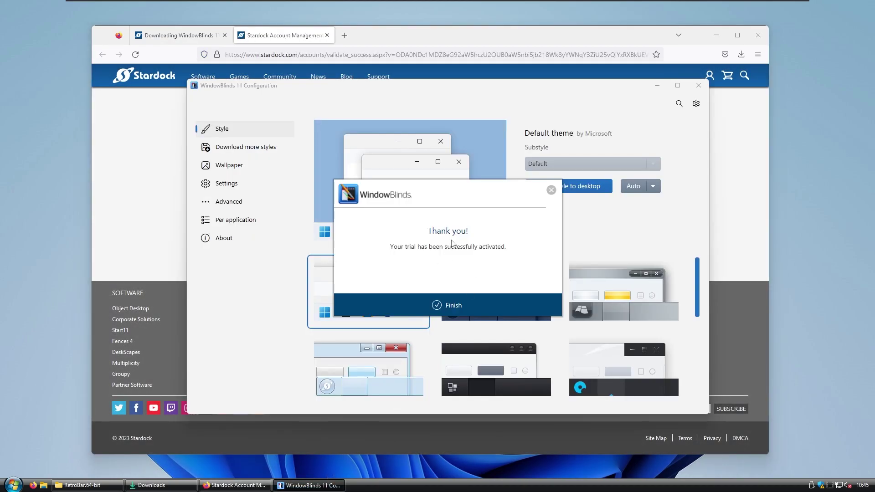
{"action": "left_click", "coordinate": [715, 35]}
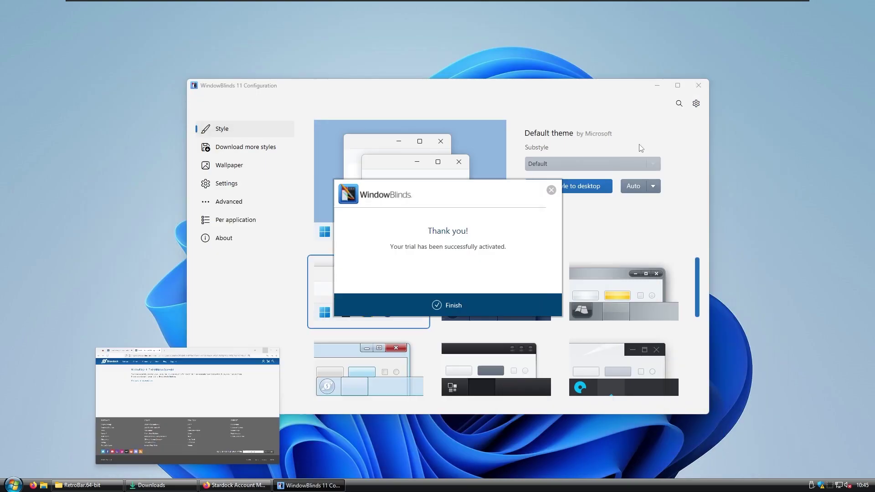
{"action": "left_click", "coordinate": [510, 304]}
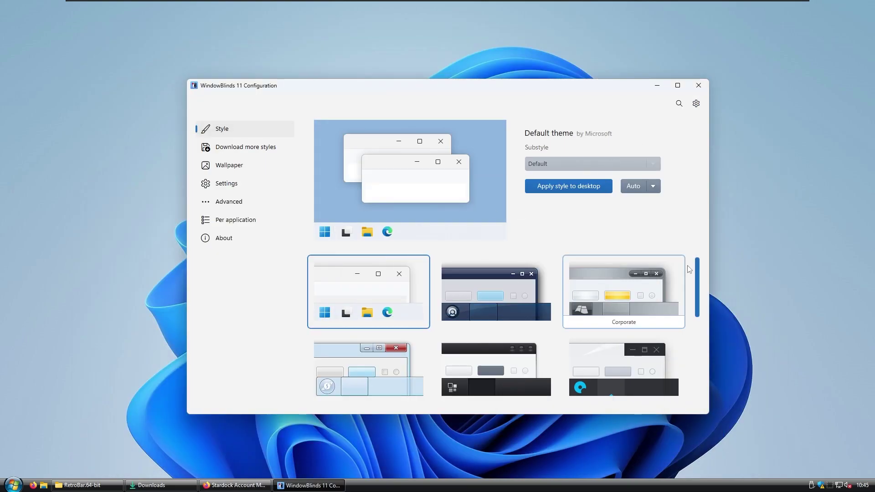
{"action": "scroll", "coordinate": [698, 268], "scroll_direction": "down", "scroll_amount": 5}
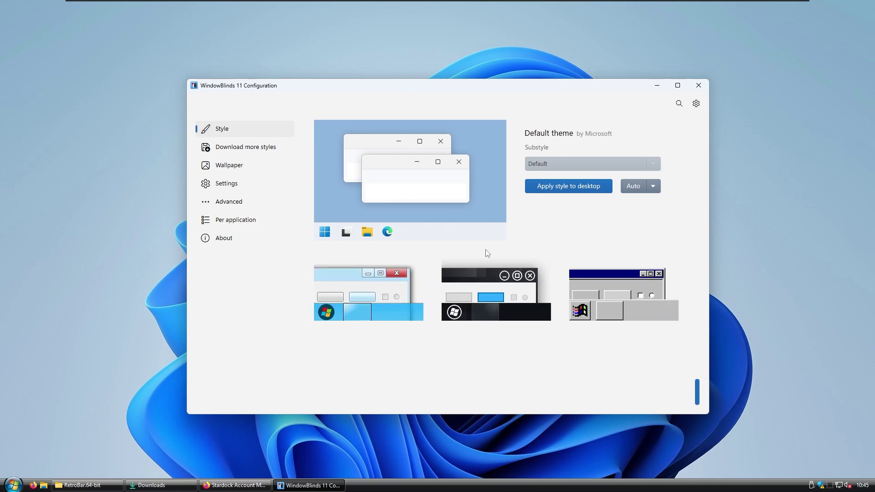
{"action": "scroll", "coordinate": [520, 317], "scroll_direction": "up", "scroll_amount": 3}
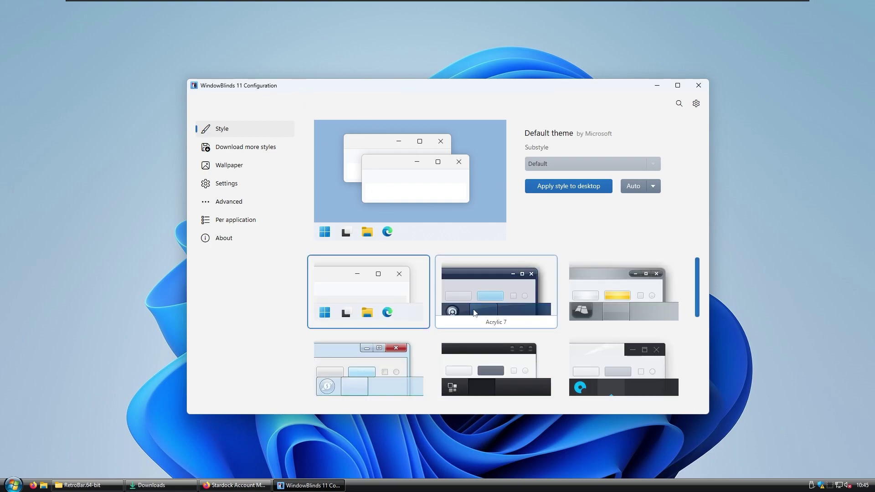
{"action": "scroll", "coordinate": [569, 289], "scroll_direction": "down", "scroll_amount": 3}
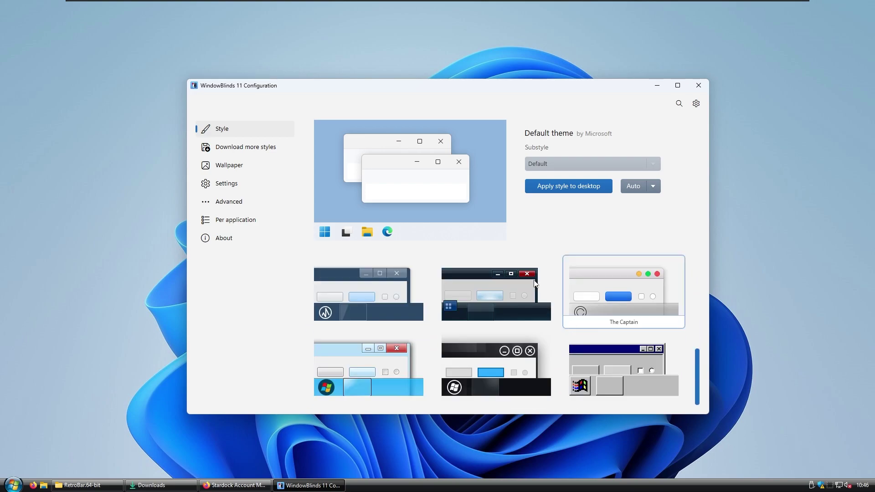
{"action": "scroll", "coordinate": [453, 357], "scroll_direction": "down", "scroll_amount": 1}
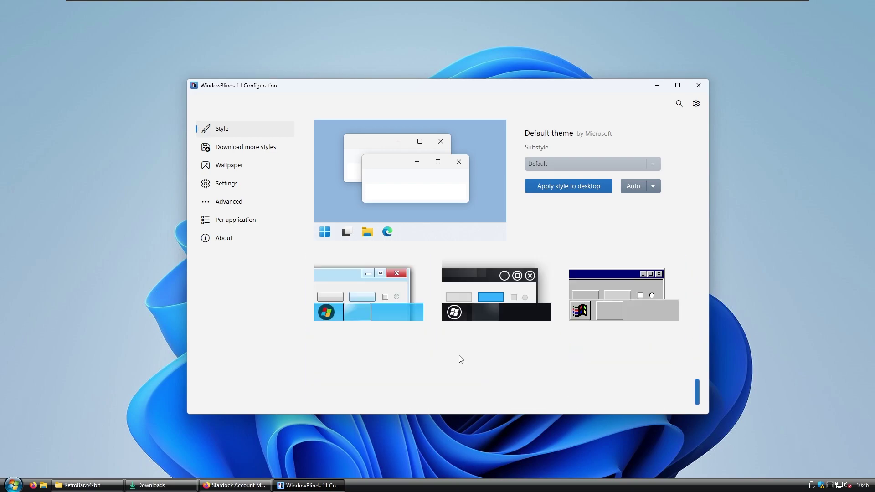
{"action": "scroll", "coordinate": [500, 327], "scroll_direction": "up", "scroll_amount": 5}
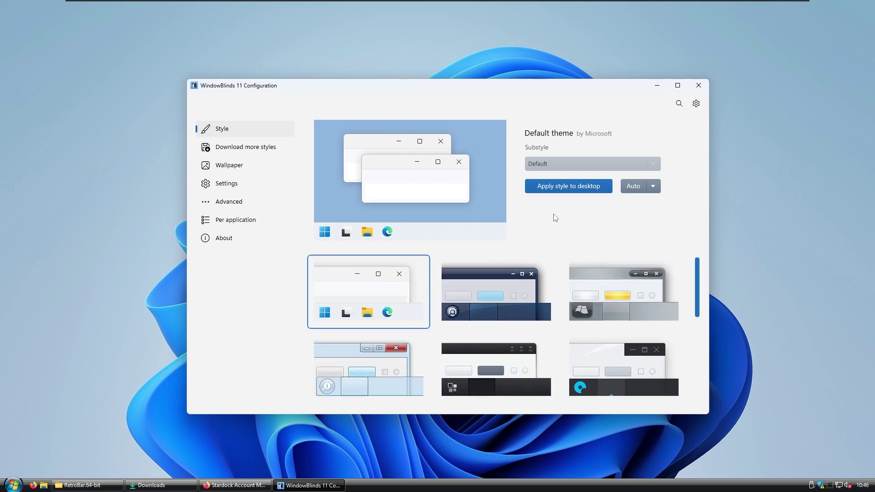
{"action": "left_click", "coordinate": [250, 484]}
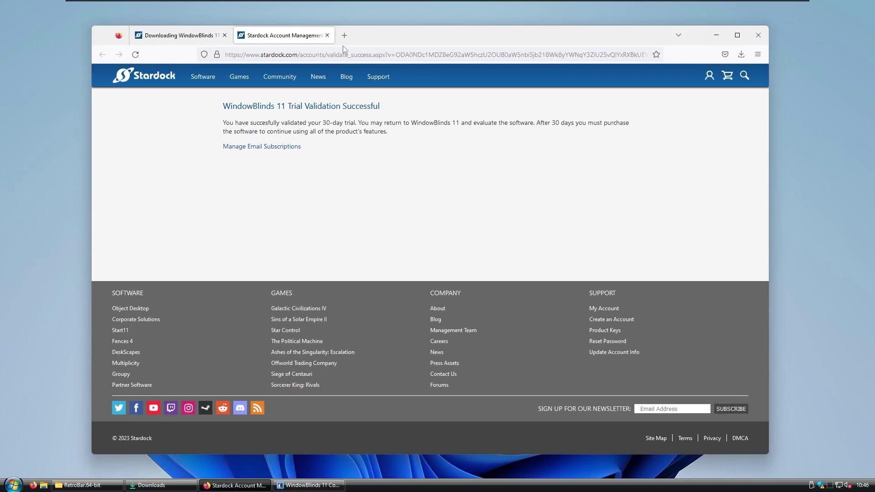
Step: Search Google for 'better areo vista x windows blinds' in a new Firefox tab
{"action": "left_click", "coordinate": [344, 36]}
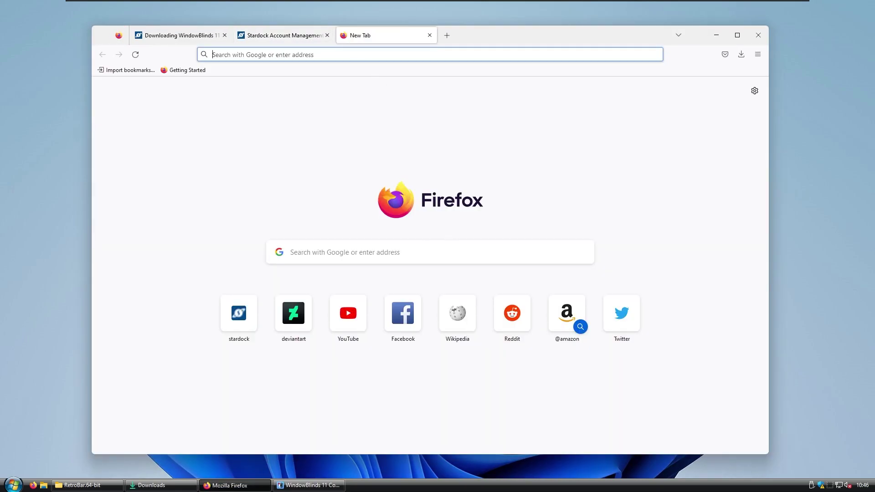
{"action": "type", "text": "be"}
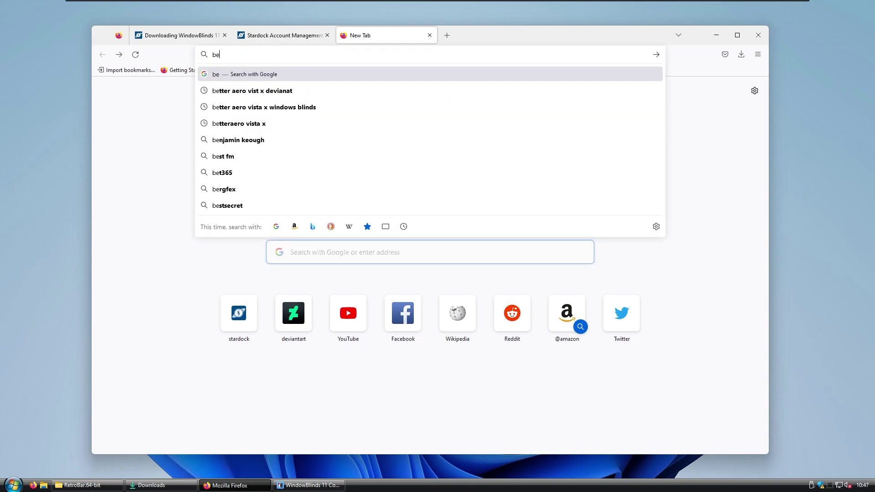
{"action": "type", "text": "tter areo"}
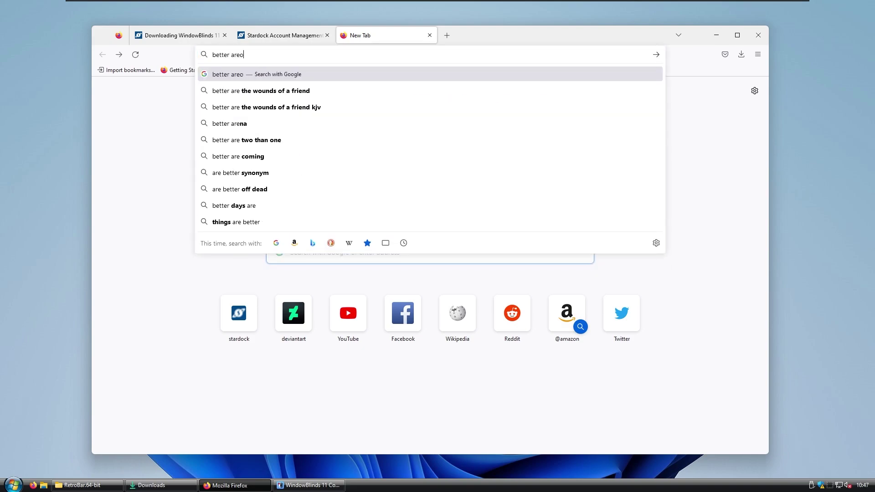
{"action": "type", "text": " vista x"}
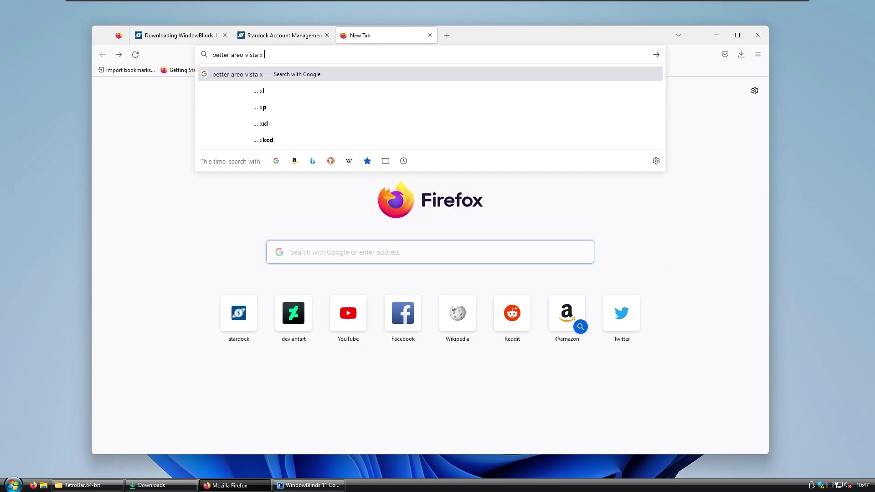
{"action": "type", "text": " windows blinds"}
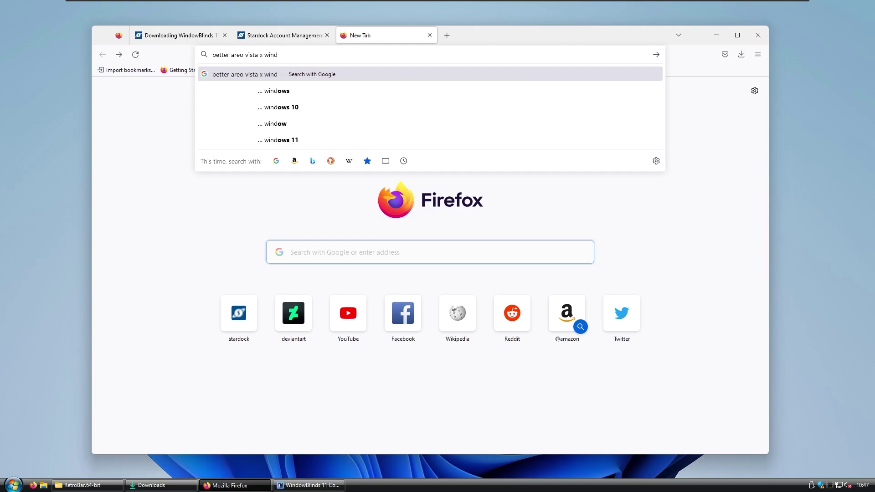
{"action": "key", "text": "Return"}
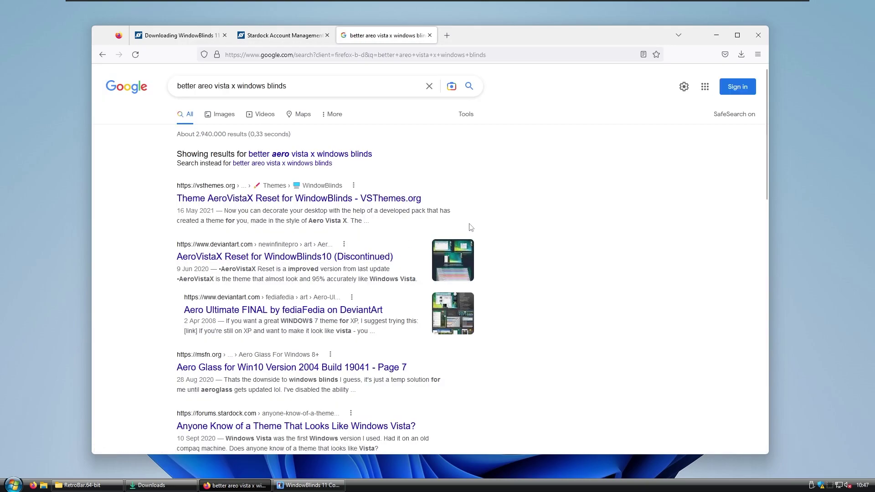
{"action": "scroll", "coordinate": [408, 245], "scroll_direction": "down", "scroll_amount": 2}
Step: Download BetterAeroVistaX.zip from MediaFire via the DeviantArt AeroVistaX and BetterAeroVistaX pages
{"action": "left_click", "coordinate": [374, 165]}
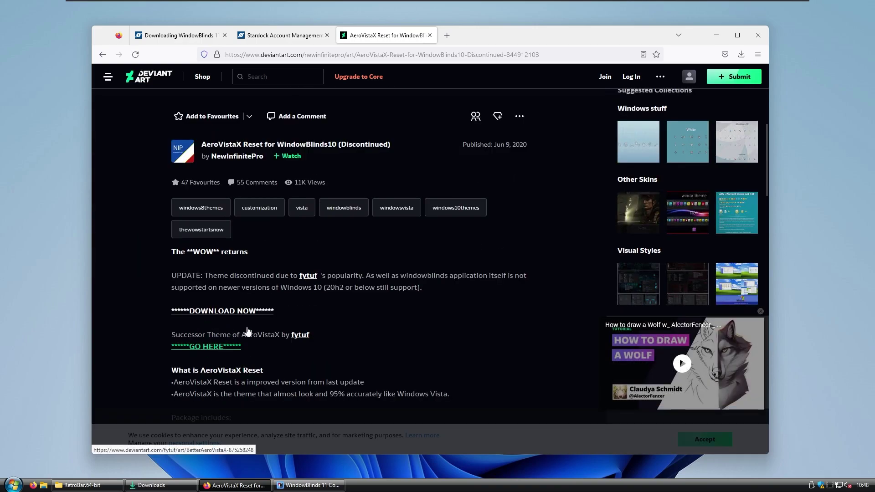
{"action": "left_click", "coordinate": [236, 337]}
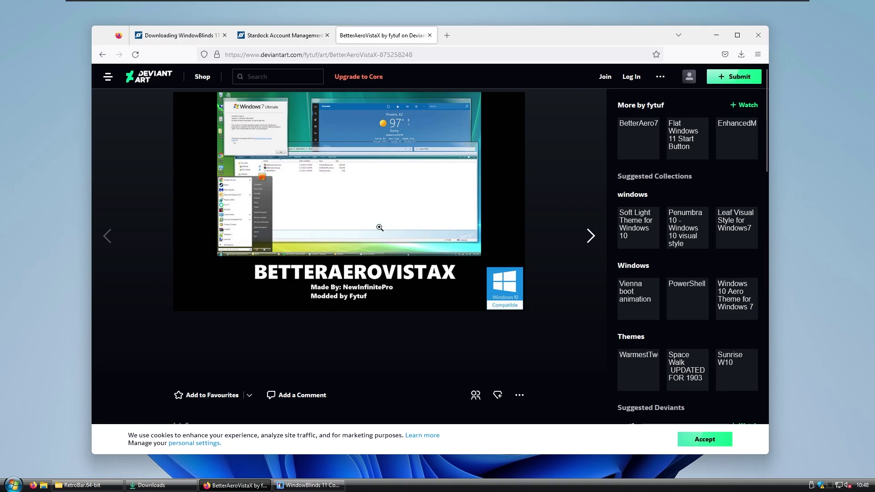
{"action": "scroll", "coordinate": [382, 230], "scroll_direction": "down", "scroll_amount": 5}
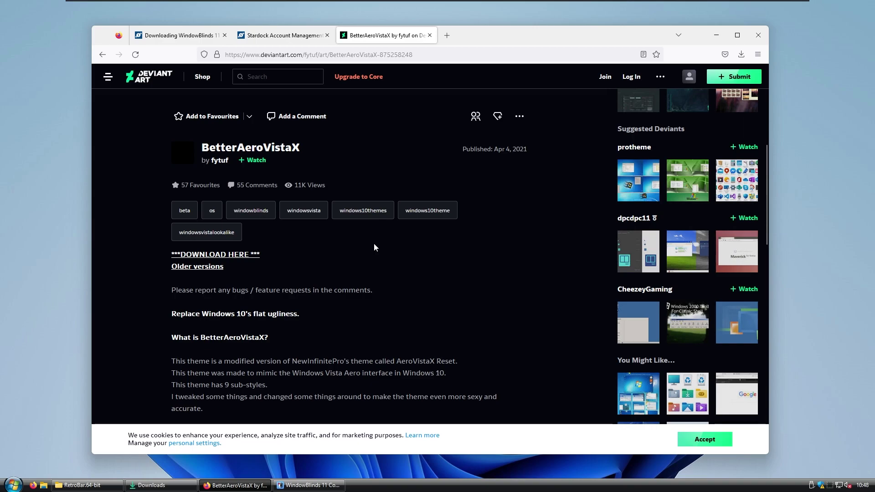
{"action": "left_click", "coordinate": [244, 255]}
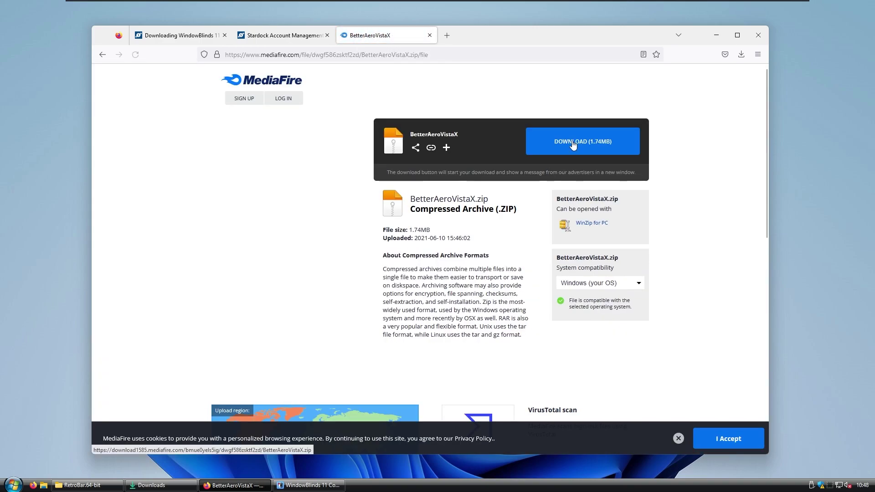
{"action": "key", "text": "Return"}
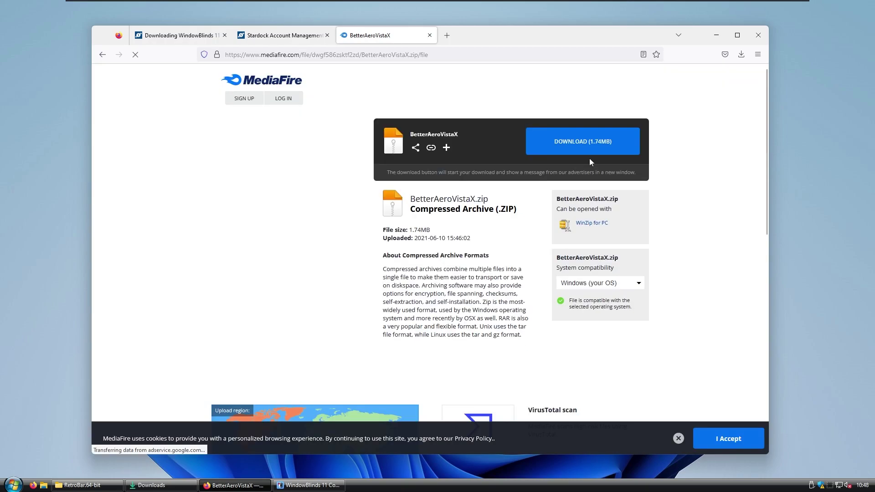
{"action": "left_click", "coordinate": [524, 135]}
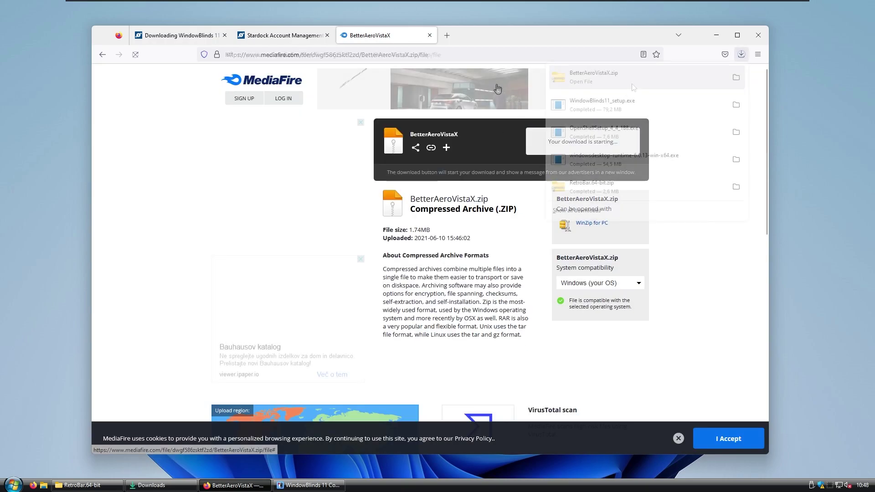
Step: Extract BetterAeroVistaX.zip in the Downloads folder
{"action": "left_click", "coordinate": [736, 78]}
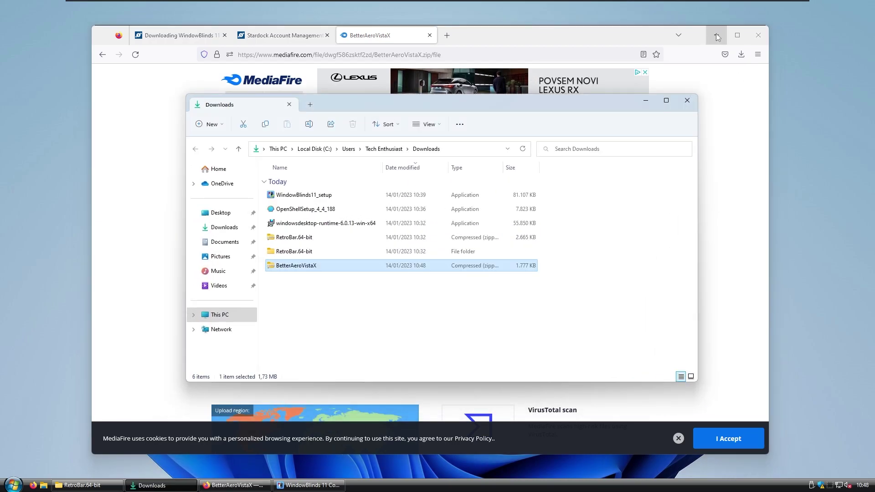
{"action": "left_click", "coordinate": [716, 34]}
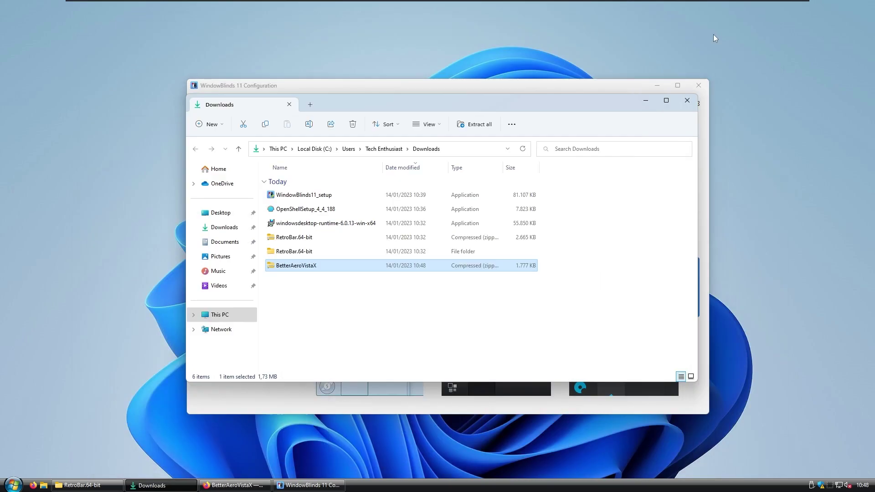
{"action": "right_click", "coordinate": [332, 269]}
{"action": "left_click", "coordinate": [385, 152]}
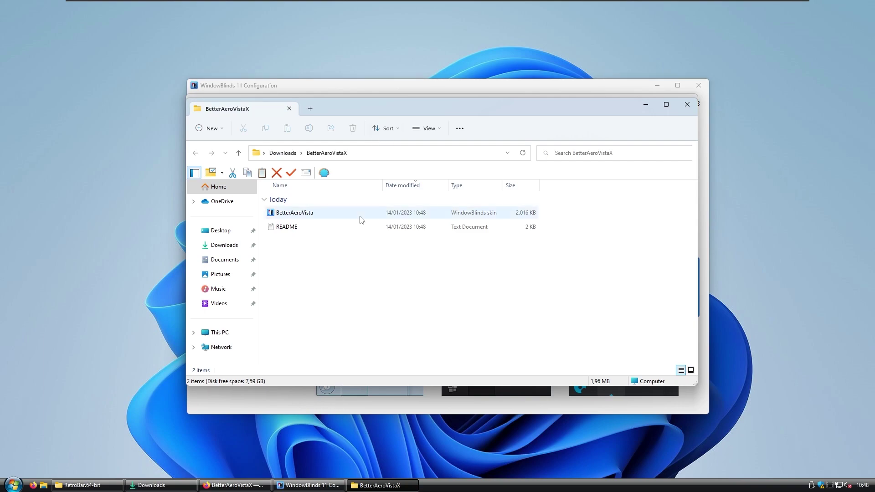
Step: Install the BetterAeroVista skin into WindowBlinds and minimize the open windows
{"action": "double_click", "coordinate": [321, 218]}
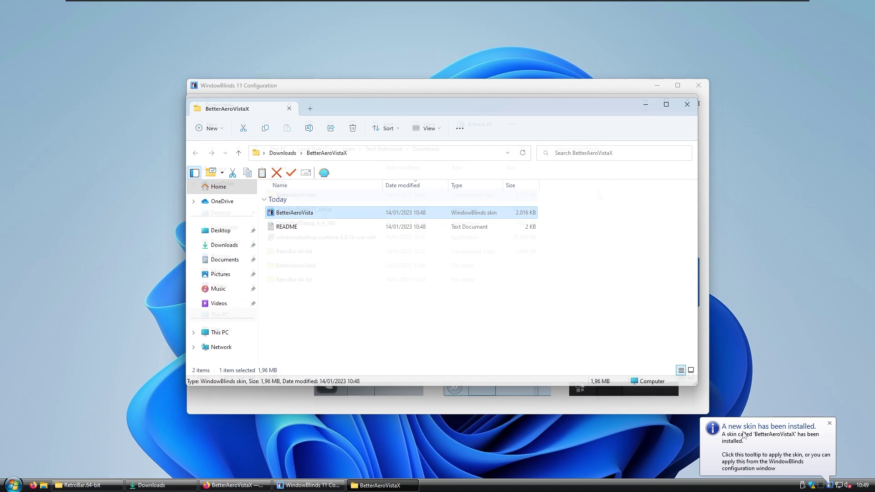
{"action": "key", "text": "alt+Tab"}
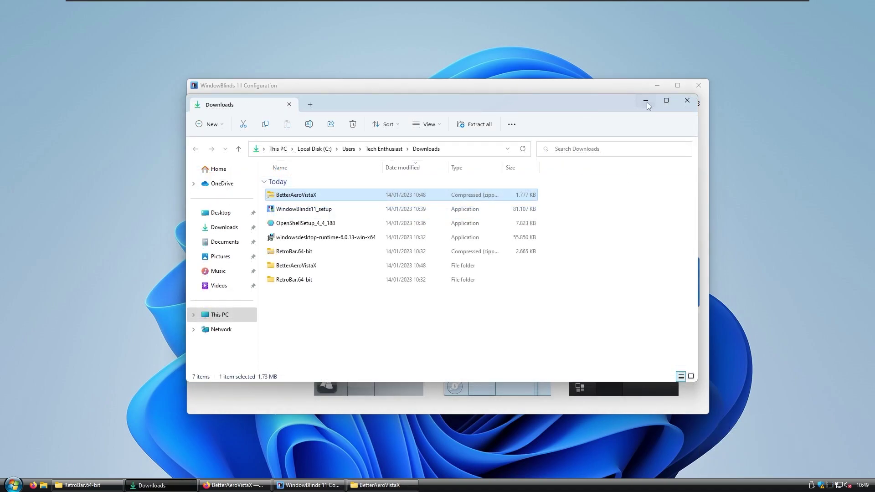
{"action": "left_click", "coordinate": [645, 102]}
{"action": "left_click", "coordinate": [656, 85]}
Step: Apply BetterAeroVistaX with the AeroVistaX Graphite substyle, then close WindowBlinds and return to Firefox
{"action": "left_click", "coordinate": [309, 485]}
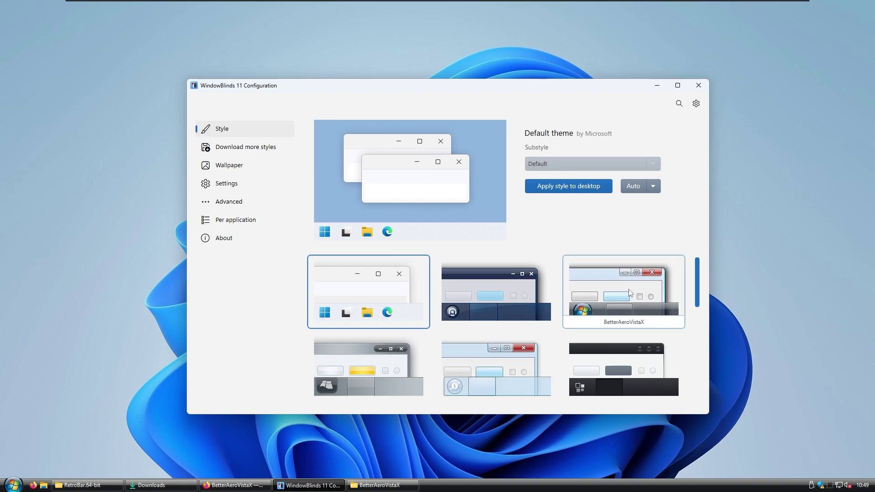
{"action": "left_click", "coordinate": [632, 302]}
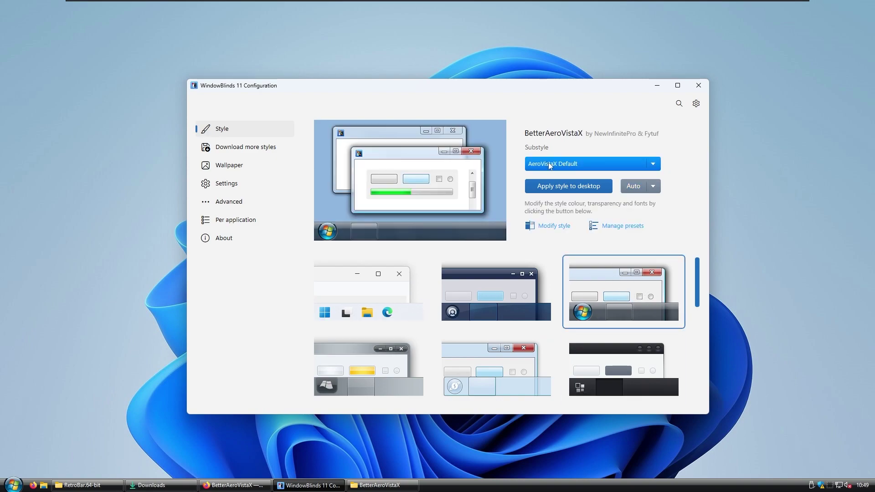
{"action": "left_click", "coordinate": [653, 165]}
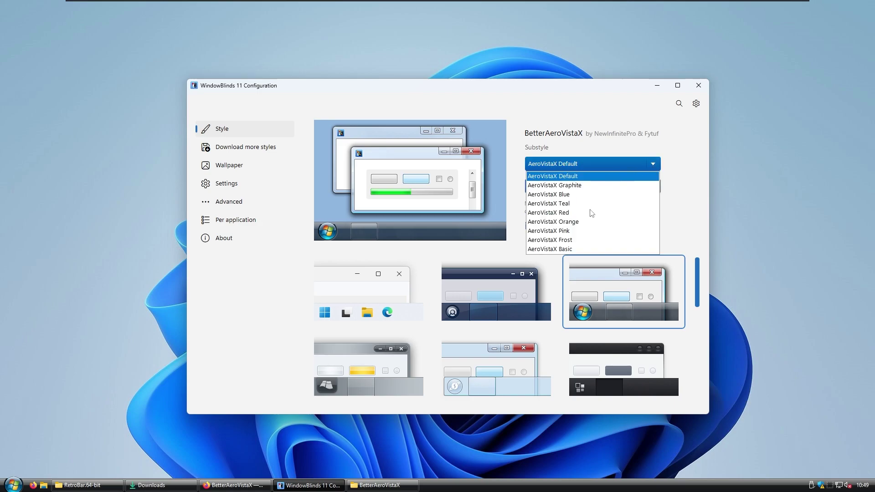
{"action": "left_click", "coordinate": [573, 185]}
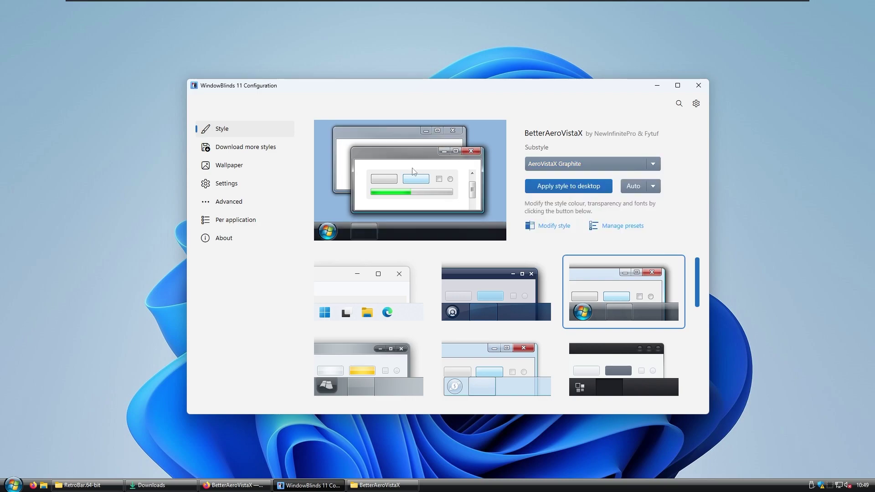
{"action": "left_click", "coordinate": [561, 189]}
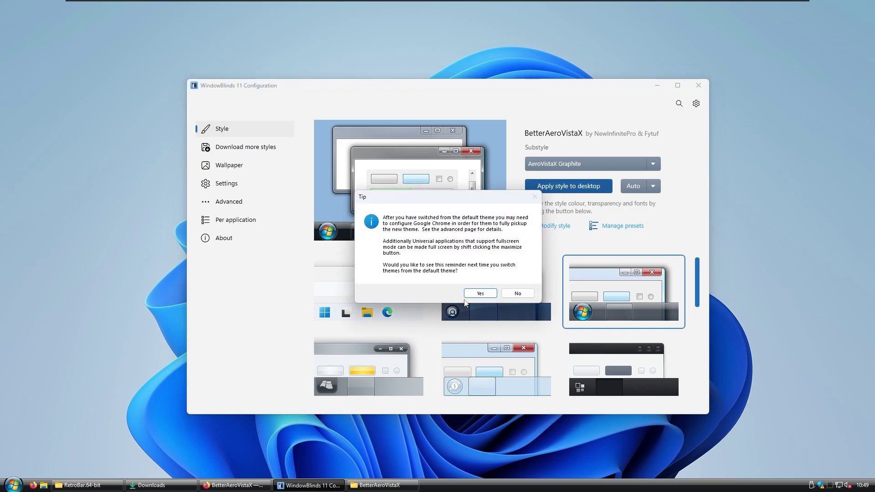
{"action": "left_click", "coordinate": [481, 294]}
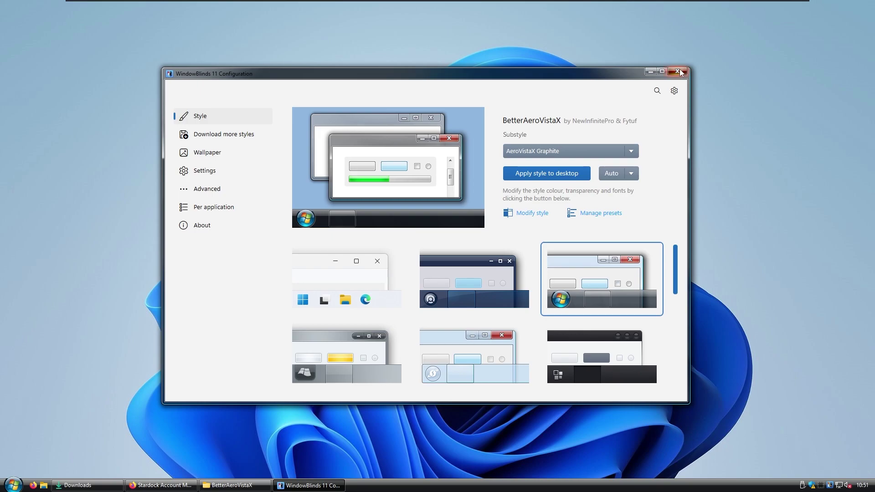
{"action": "left_click", "coordinate": [677, 71]}
{"action": "left_click", "coordinate": [162, 485]}
Step: Search for rainmeter and download the Rainmeter 4.5.17 release from rainmeter.net
{"action": "left_click", "coordinate": [327, 41]}
{"action": "key", "text": "ctrl+l"}
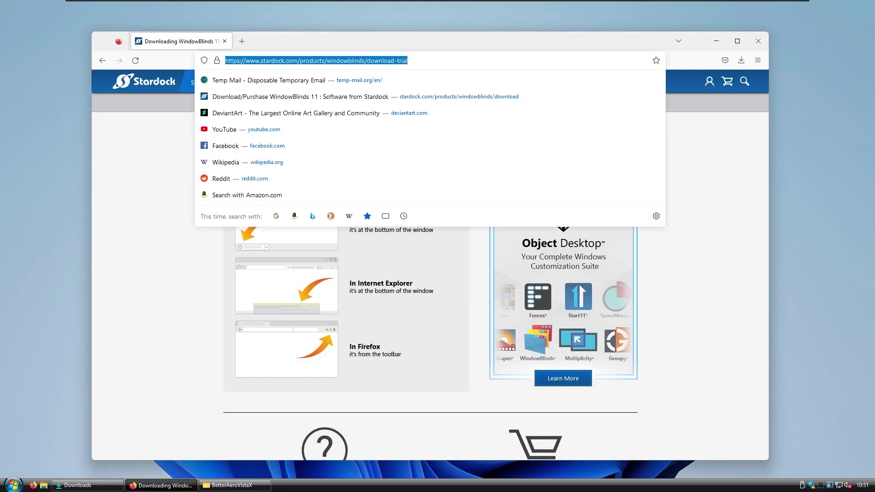
{"action": "type", "text": "rainmeter"}
{"action": "key", "text": "Return"}
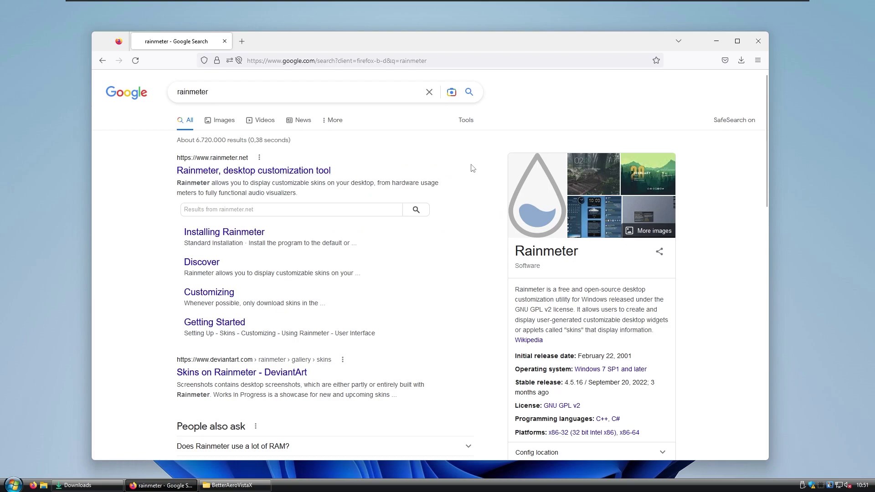
{"action": "left_click", "coordinate": [454, 155]}
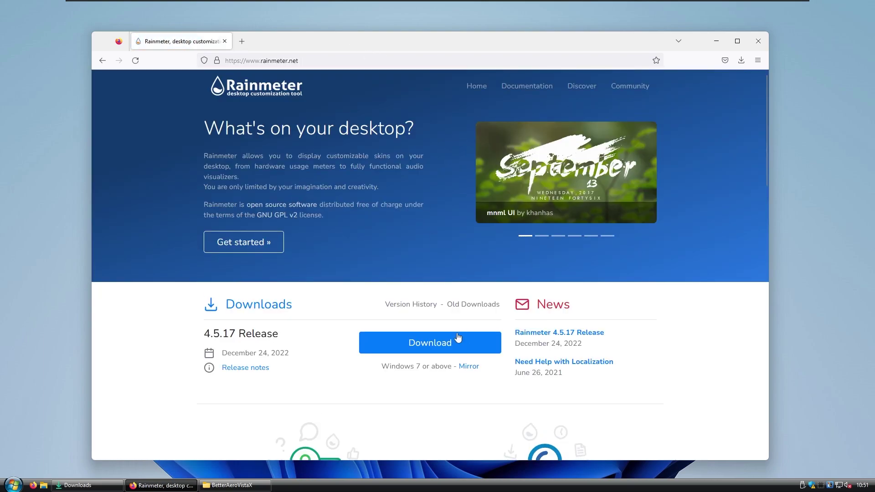
{"action": "left_click", "coordinate": [458, 337]}
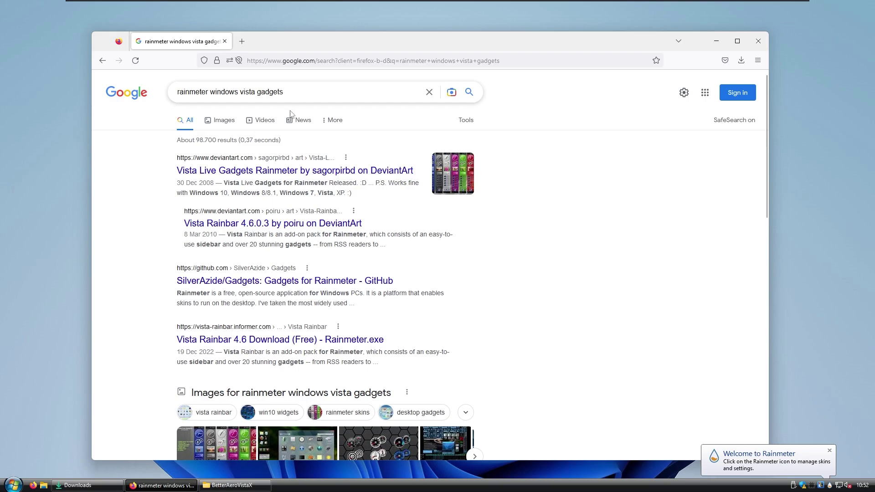
Step: Download Gadgets_7.5.0.rmskin from the SilverAzide/Gadgets GitHub releases and open it
{"action": "left_click", "coordinate": [369, 281]}
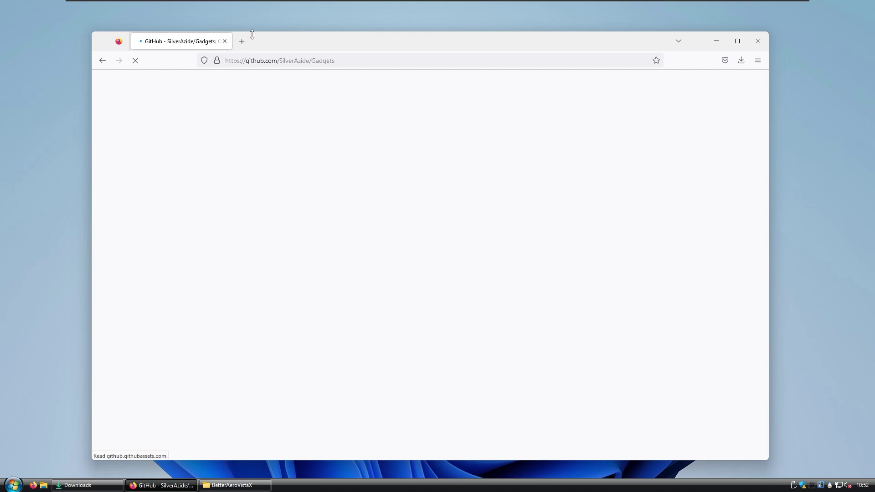
{"action": "scroll", "coordinate": [602, 284], "scroll_direction": "down", "scroll_amount": 5}
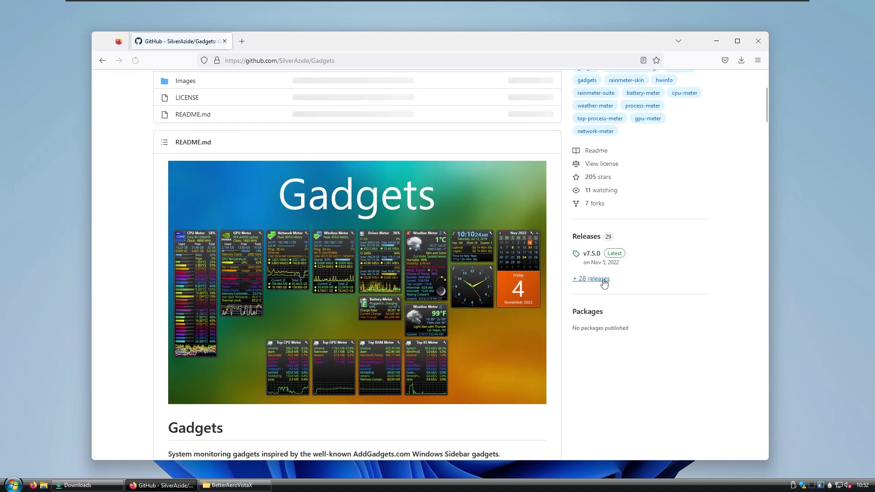
{"action": "left_click", "coordinate": [591, 279]}
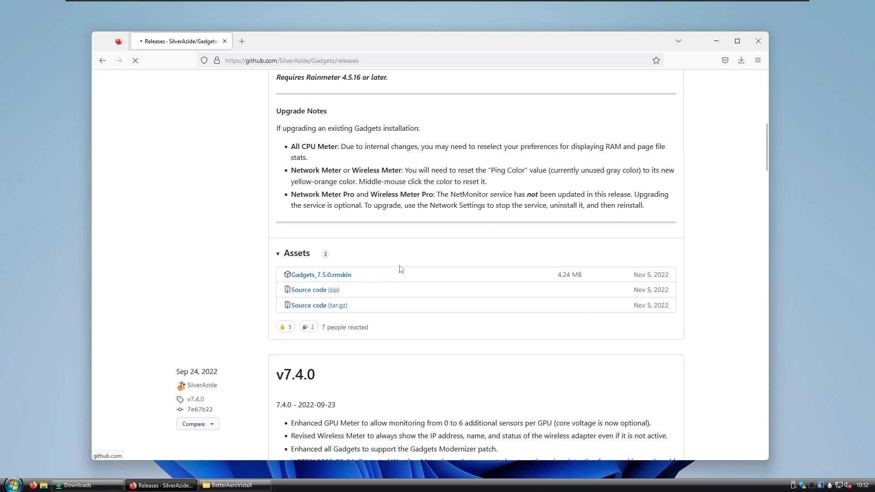
{"action": "left_click", "coordinate": [321, 274]}
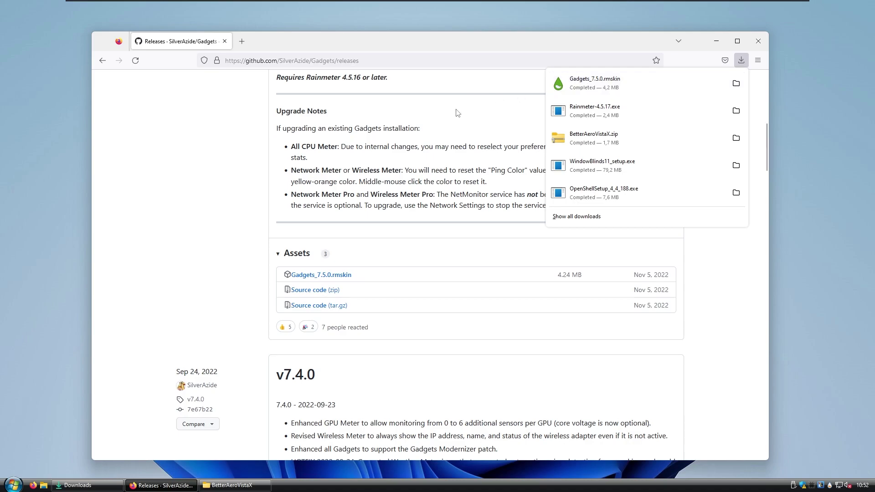
{"action": "left_click", "coordinate": [595, 84]}
{"action": "left_click", "coordinate": [721, 44]}
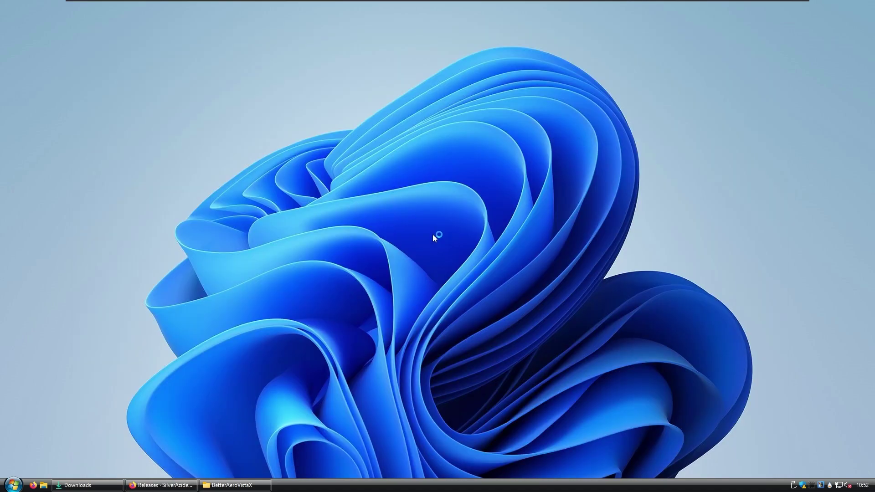
Step: Install the Gadgets pack, adding Calendar, Chronometer and Weather Meter with update checking on
{"action": "left_click", "coordinate": [469, 312]}
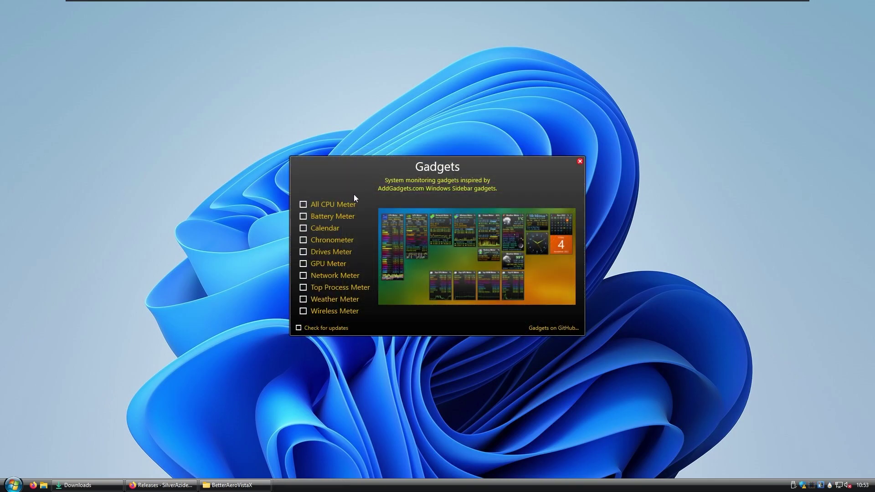
{"action": "left_click", "coordinate": [325, 230]}
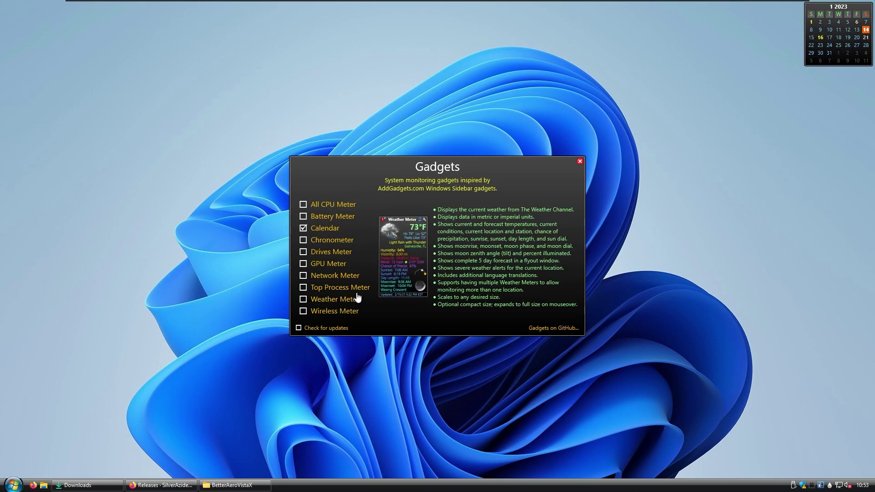
{"action": "left_click", "coordinate": [304, 242]}
{"action": "left_click", "coordinate": [330, 299]}
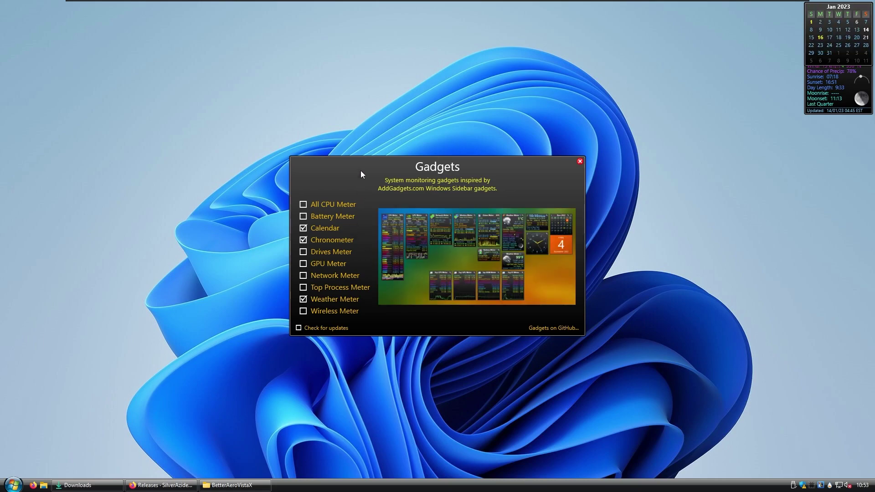
{"action": "left_click", "coordinate": [298, 330]}
{"action": "left_click", "coordinate": [580, 161]}
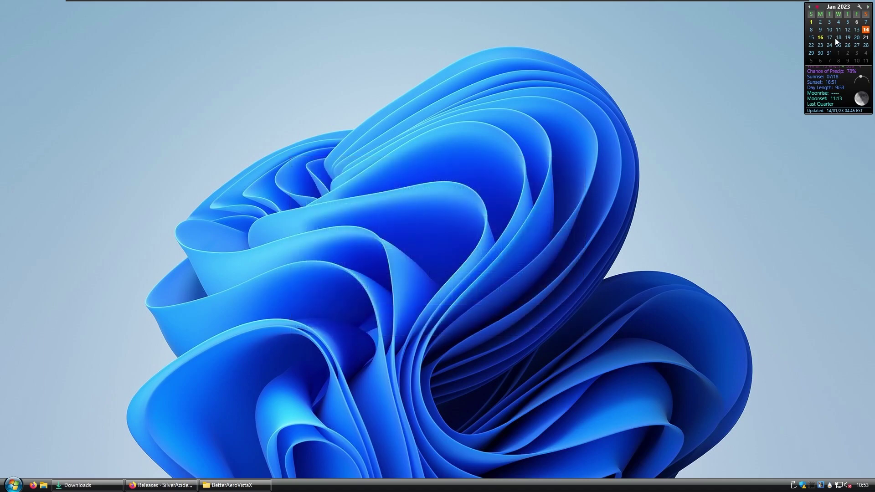
Step: Arrange the calendar beside Weather Meter and the clock beneath it at the top right
{"action": "left_click_drag", "start_coordinate": [836, 11], "coordinate": [687, 66]}
{"action": "left_click_drag", "start_coordinate": [830, 28], "coordinate": [776, 168]}
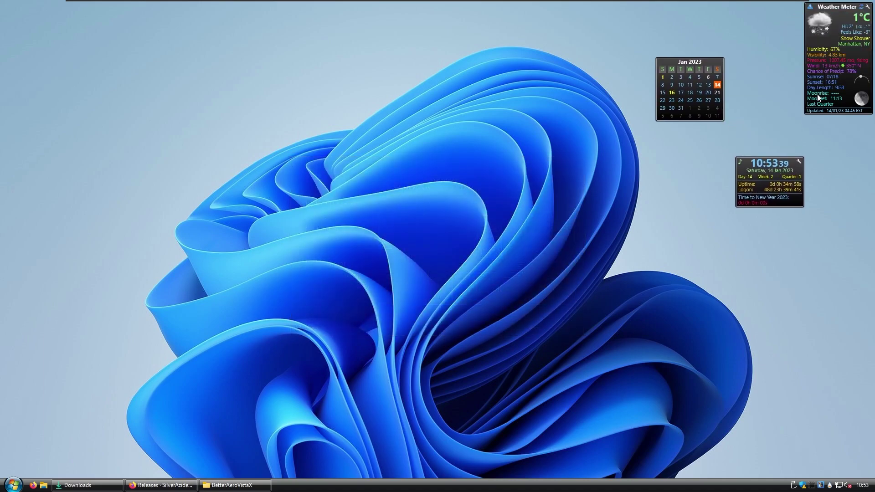
{"action": "left_click_drag", "start_coordinate": [691, 63], "coordinate": [752, 13]}
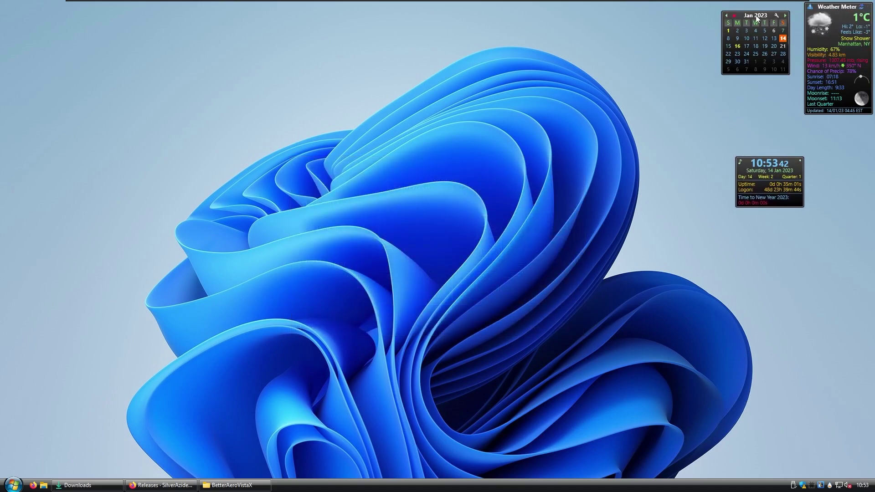
{"action": "left_click_drag", "start_coordinate": [775, 157], "coordinate": [736, 95]}
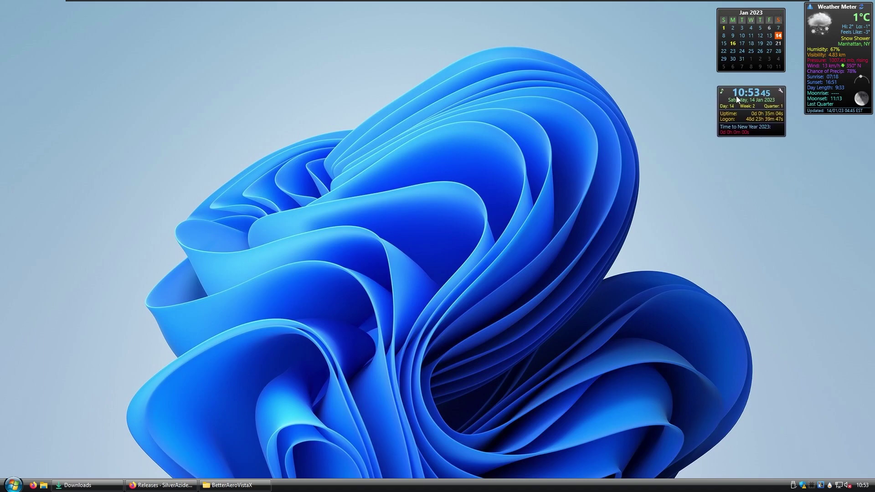
Step: Set the Chronometer to Traditional style with Always Show Background turned off
{"action": "left_click", "coordinate": [777, 91]}
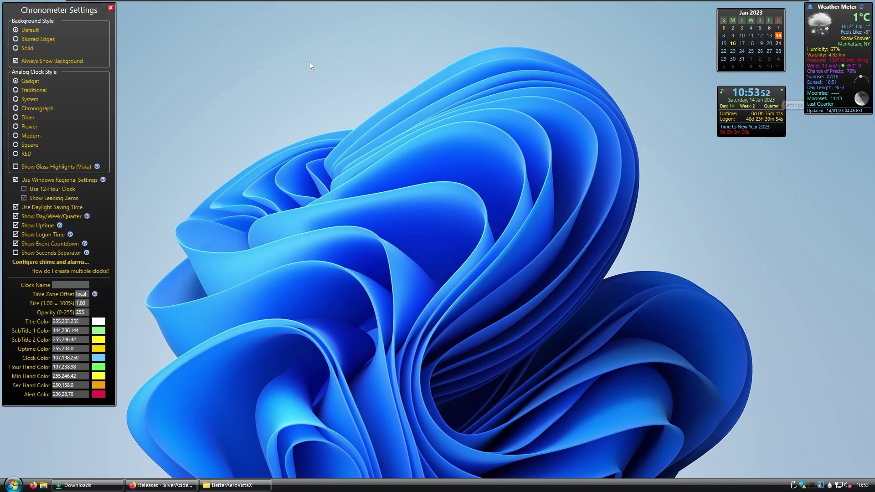
{"action": "left_click_drag", "start_coordinate": [59, 9], "coordinate": [392, 35]}
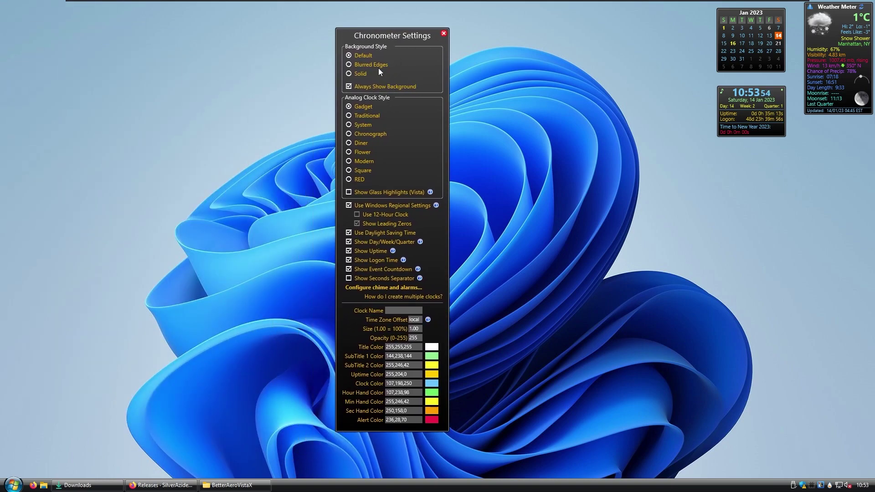
{"action": "left_click", "coordinate": [349, 87]}
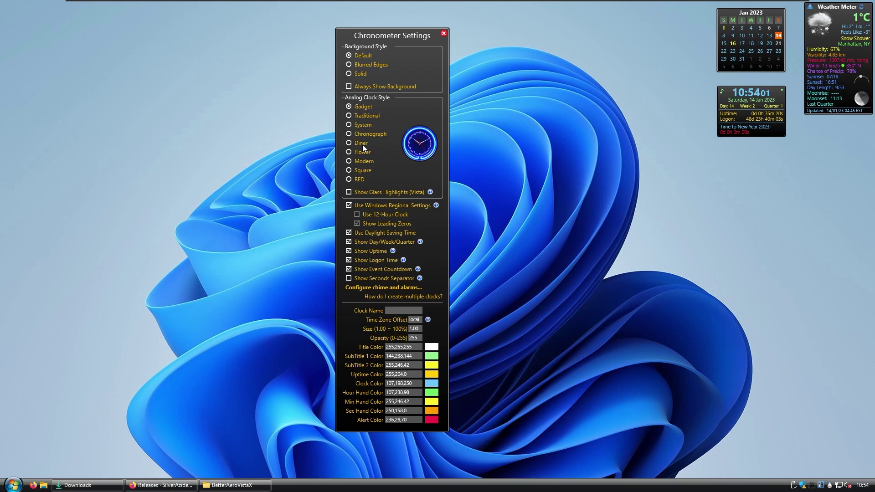
{"action": "mouse_move", "coordinate": [355, 117]}
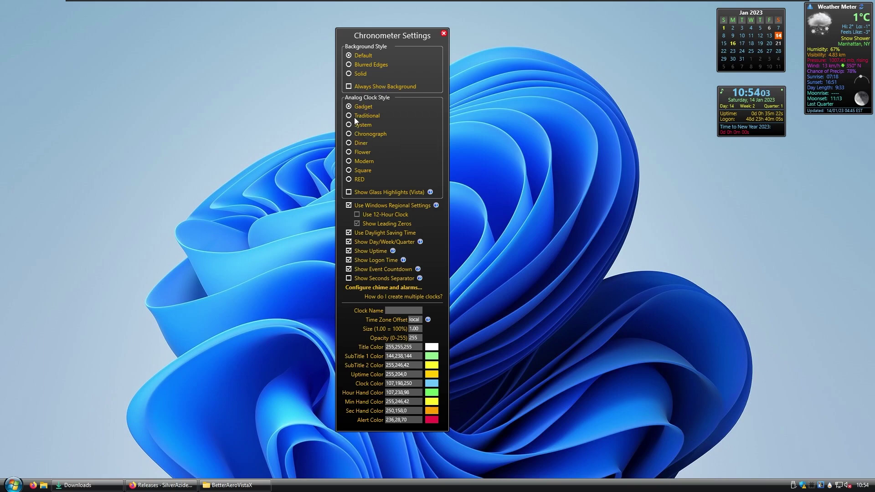
{"action": "left_click", "coordinate": [439, 118]}
{"action": "left_click", "coordinate": [443, 34]}
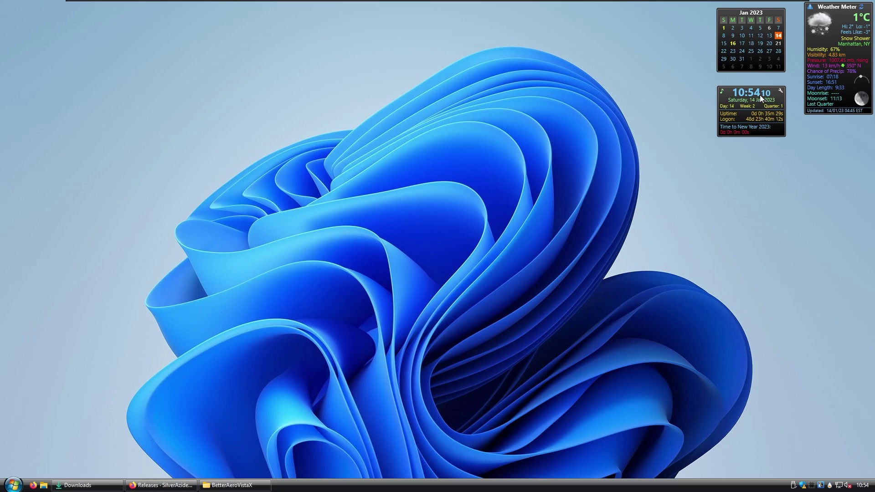
Step: Switch the Chronometer to its Analog Clock.ini variant
{"action": "right_click", "coordinate": [760, 98]}
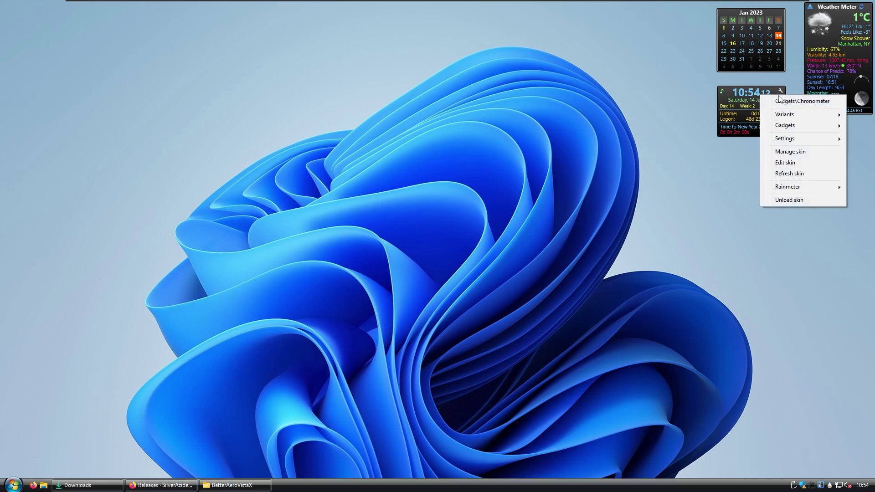
{"action": "mouse_move", "coordinate": [794, 113]}
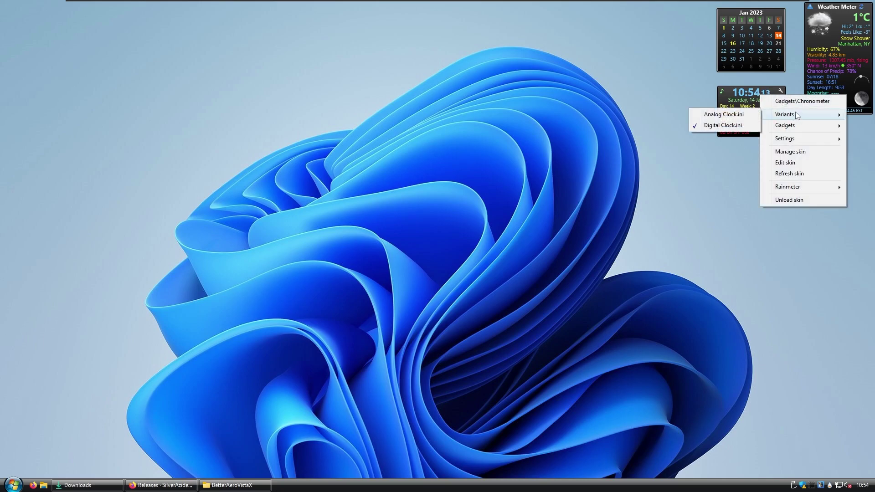
{"action": "left_click", "coordinate": [733, 117]}
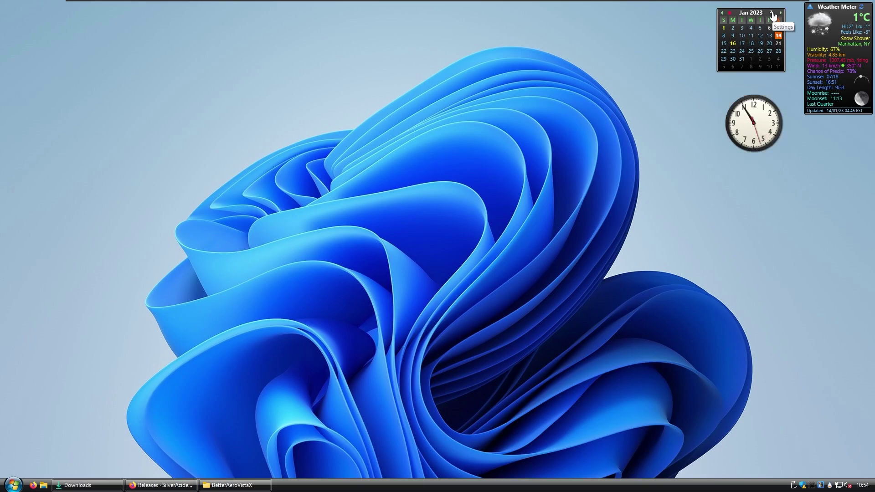
Step: Set the Calendar gadget to the Large Date style and reposition Weather Meter at the top right
{"action": "left_click", "coordinate": [773, 16]}
{"action": "left_click_drag", "start_coordinate": [64, 11], "coordinate": [387, 65]}
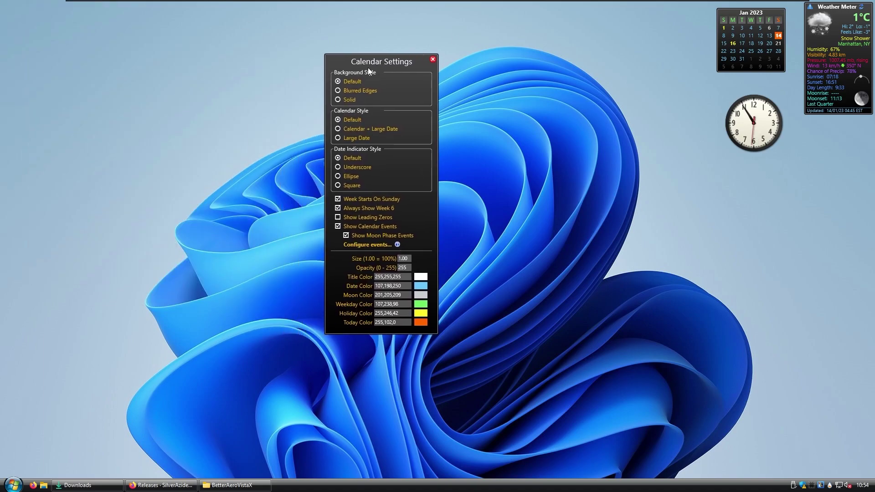
{"action": "left_click", "coordinate": [339, 129]}
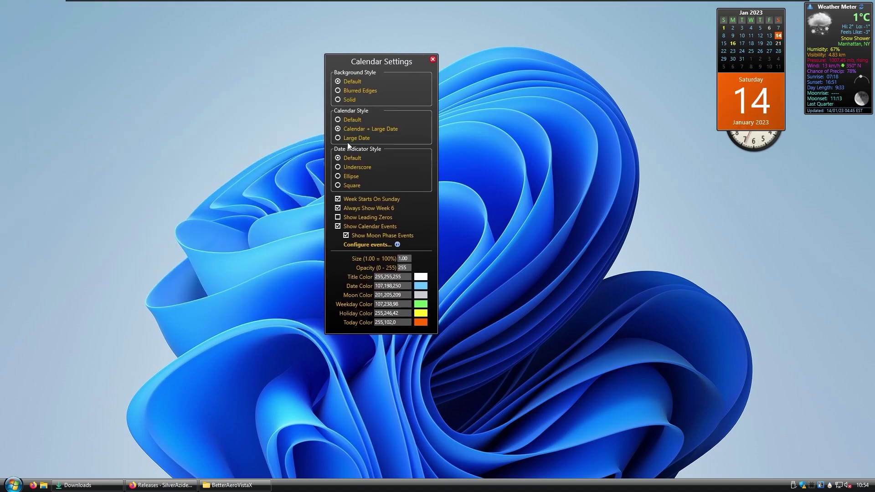
{"action": "left_click", "coordinate": [338, 138]}
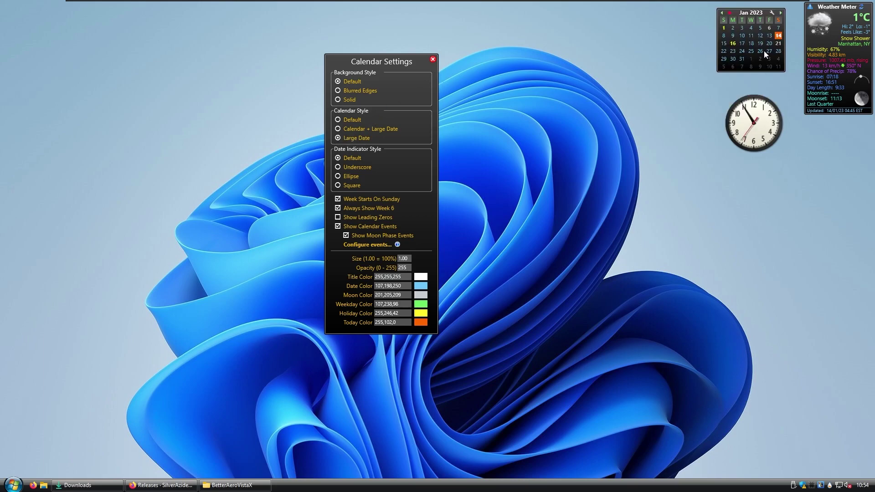
{"action": "left_click", "coordinate": [433, 59]}
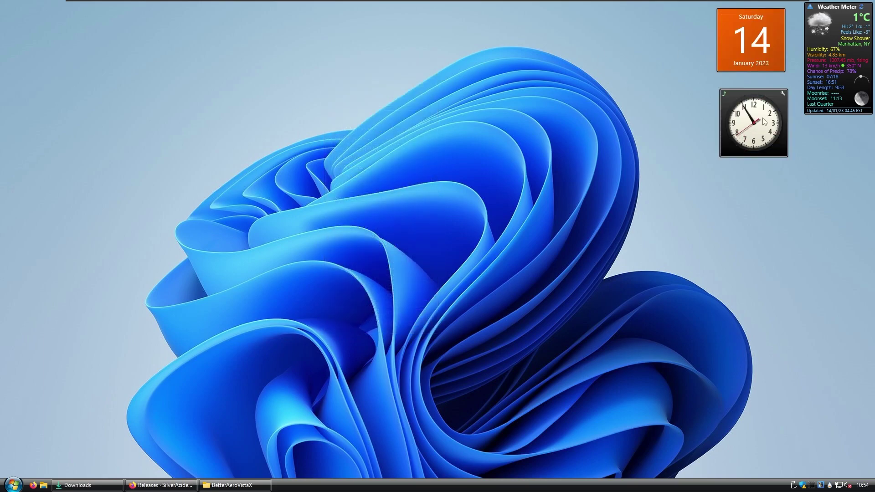
{"action": "left_click_drag", "start_coordinate": [862, 43], "coordinate": [825, 71]}
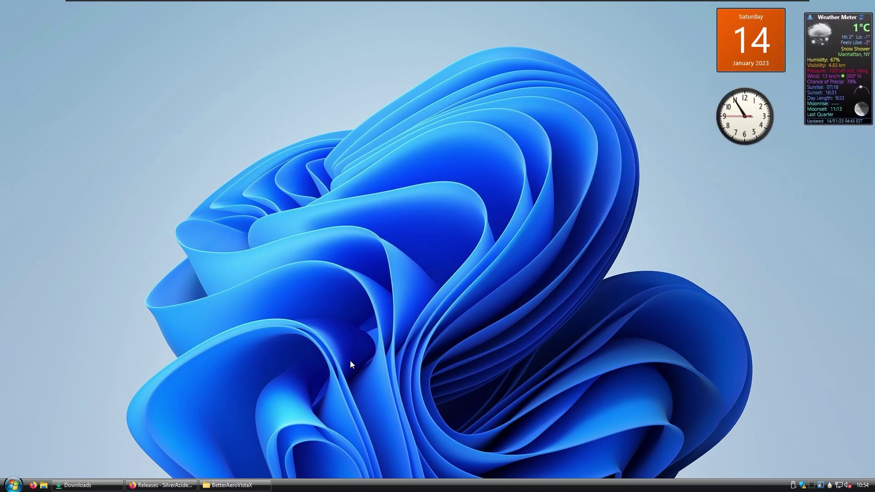
Step: Search Google in Firefox for 'windows vista cursor' using the corrected spelling
{"action": "left_click", "coordinate": [162, 484]}
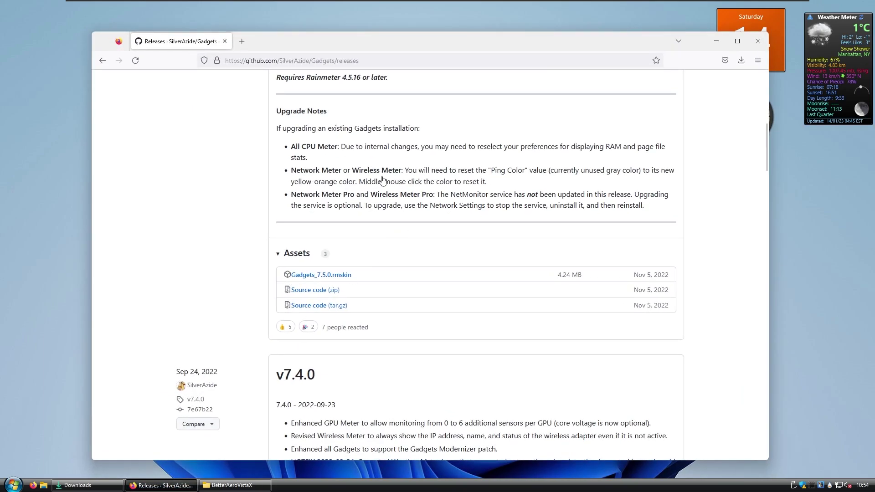
{"action": "key", "text": "ctrl+l"}
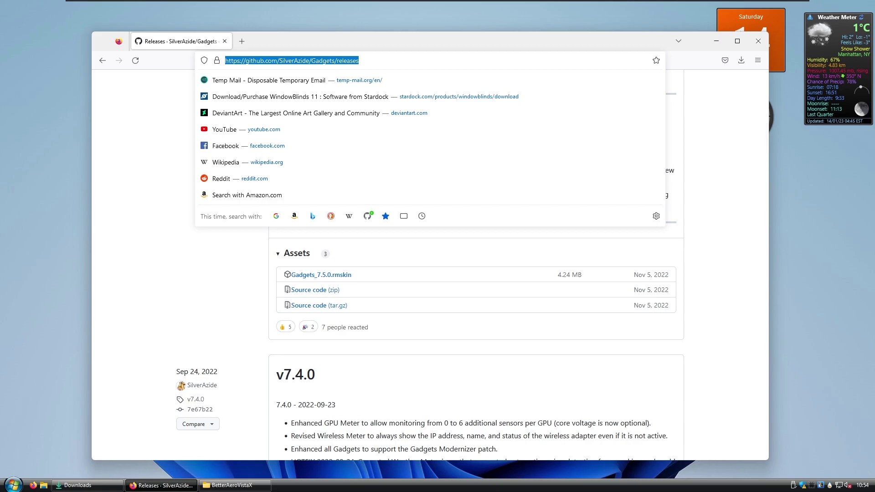
{"action": "type", "text": "windwo"}
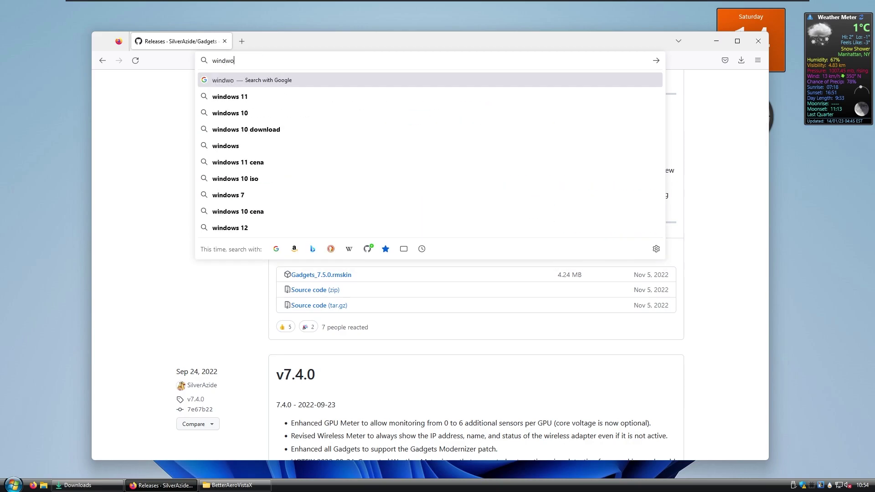
{"action": "type", "text": "s vista cursor"}
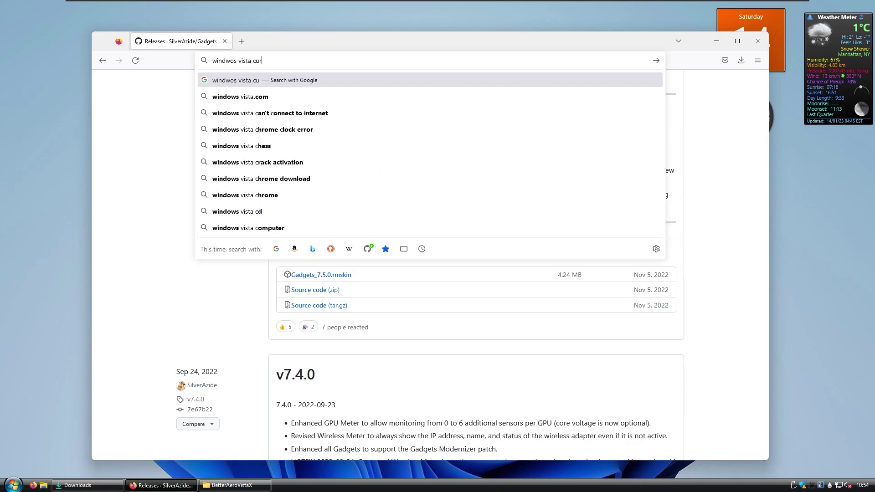
{"action": "key", "text": "Return"}
{"action": "left_click", "coordinate": [324, 161]}
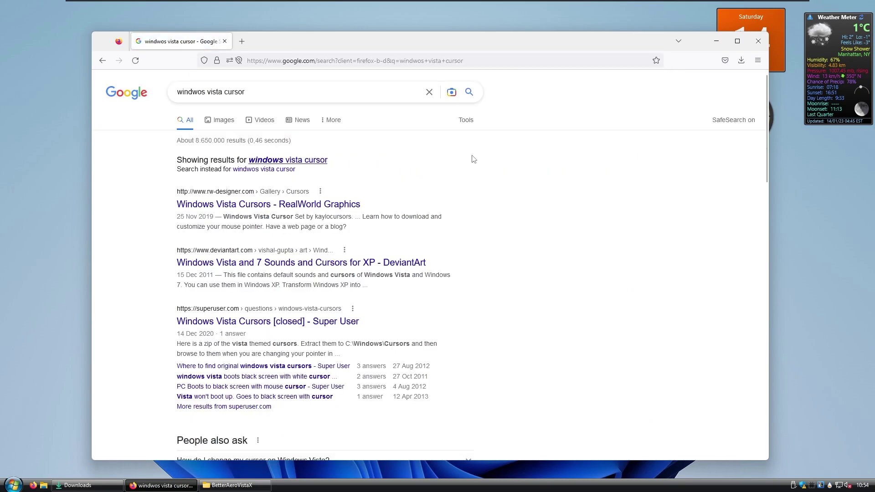
Step: Open the DeviantArt Windows Vista and 7 Sounds and Cursors page
{"action": "left_click", "coordinate": [348, 230]}
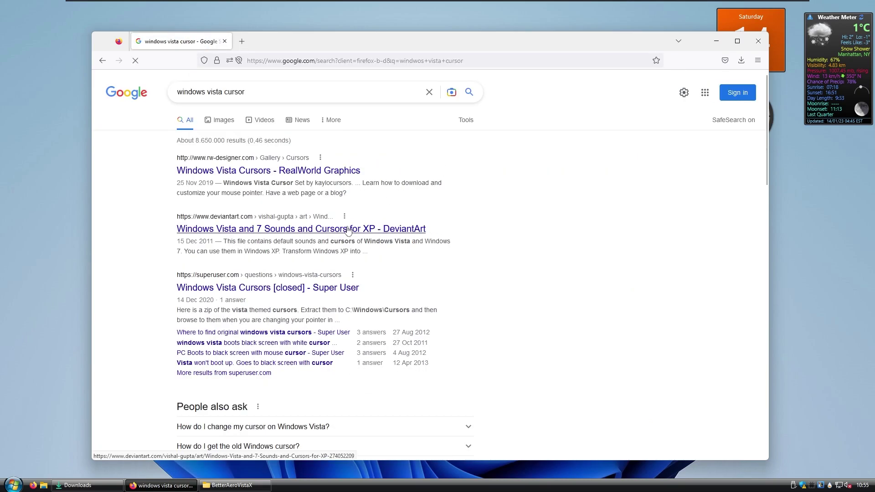
{"action": "left_click", "coordinate": [373, 226]}
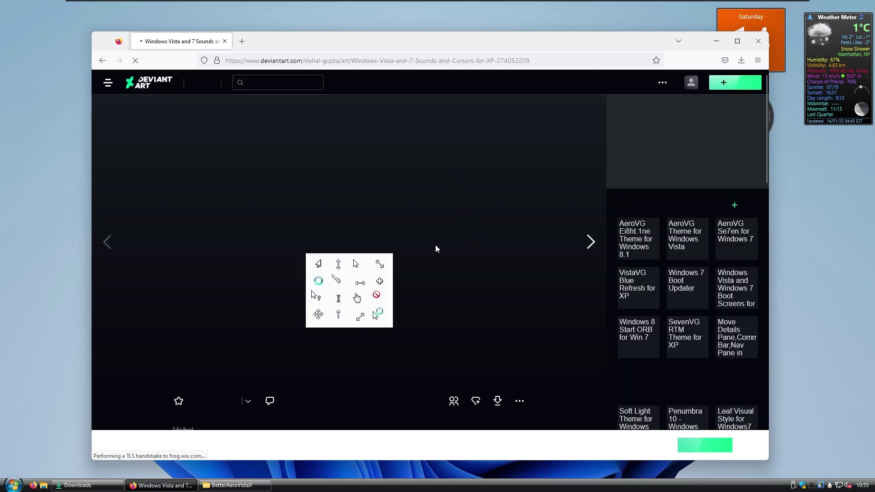
{"action": "scroll", "coordinate": [389, 266], "scroll_direction": "down", "scroll_amount": 5}
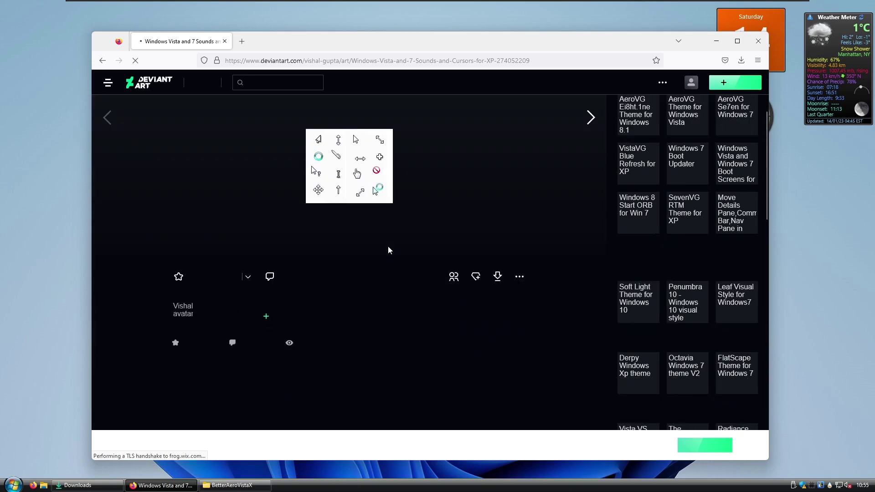
{"action": "scroll", "coordinate": [528, 214], "scroll_direction": "up", "scroll_amount": 4}
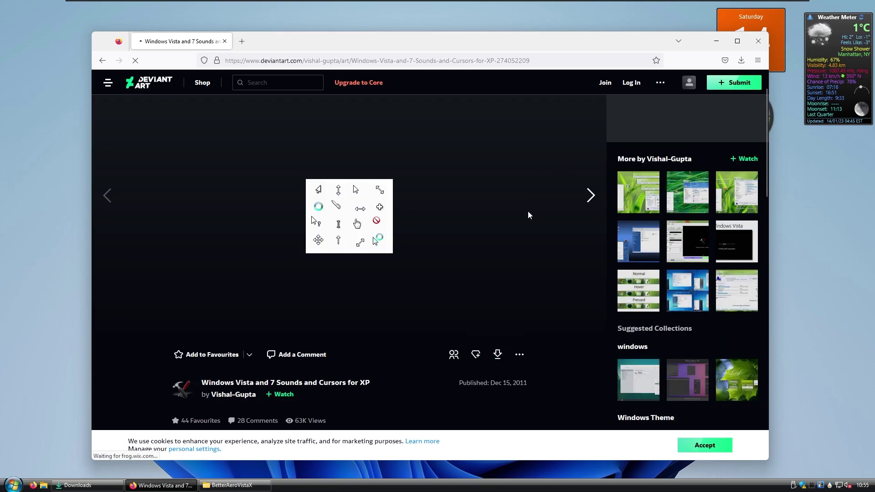
{"action": "scroll", "coordinate": [391, 196], "scroll_direction": "down", "scroll_amount": 3}
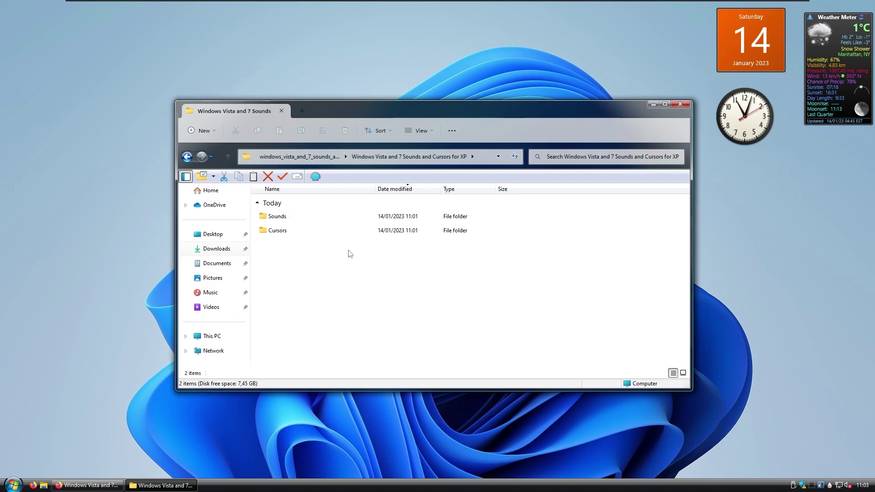
Step: Install the Windows 7 cursor set from Install.inf in the Cursors folder, approving the security prompts
{"action": "double_click", "coordinate": [330, 235]}
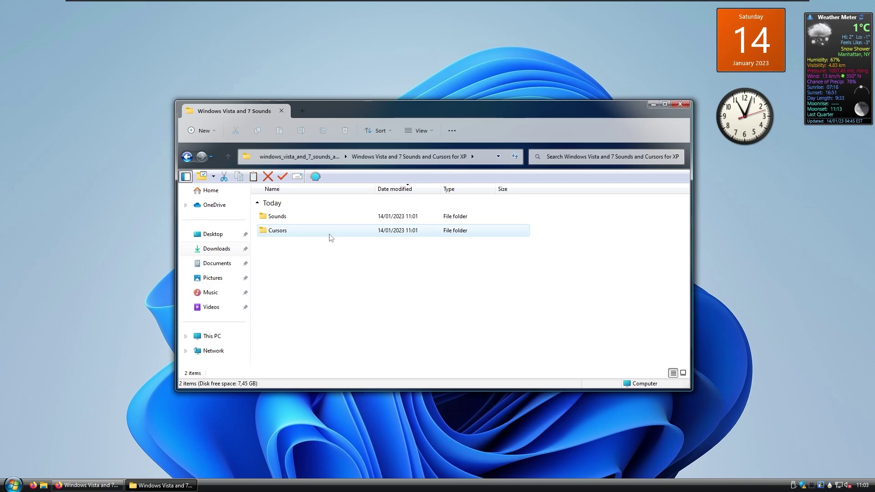
{"action": "scroll", "coordinate": [359, 234], "scroll_direction": "down", "scroll_amount": 3}
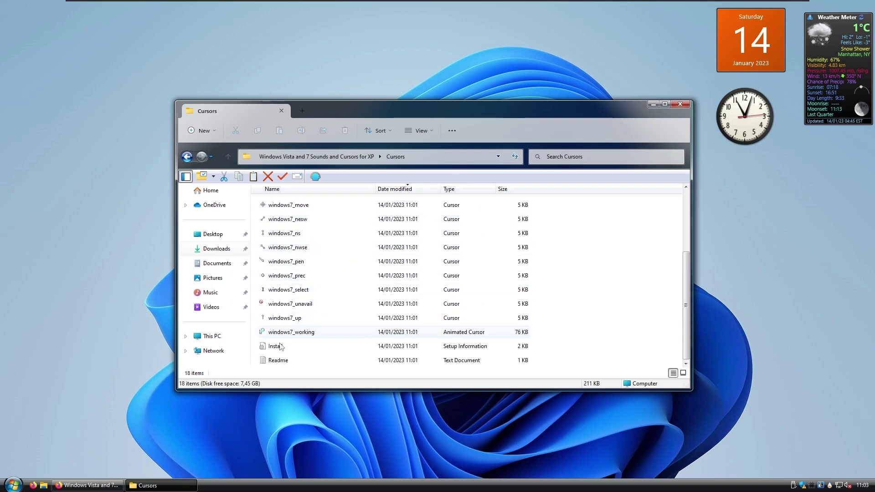
{"action": "left_click", "coordinate": [296, 348]}
{"action": "right_click", "coordinate": [293, 349]}
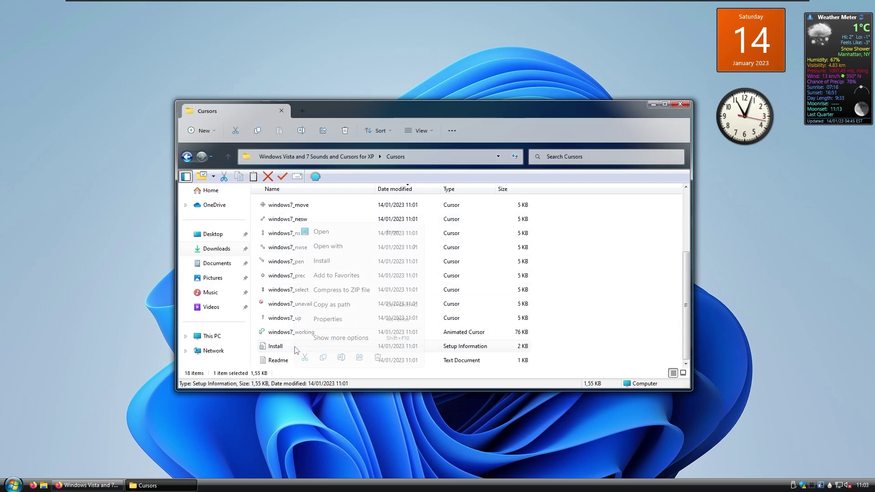
{"action": "left_click", "coordinate": [345, 261]}
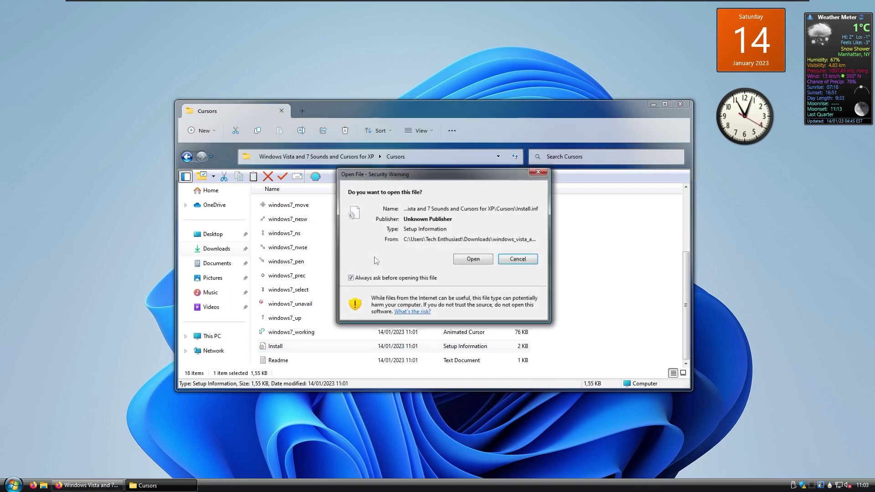
{"action": "left_click", "coordinate": [472, 259]}
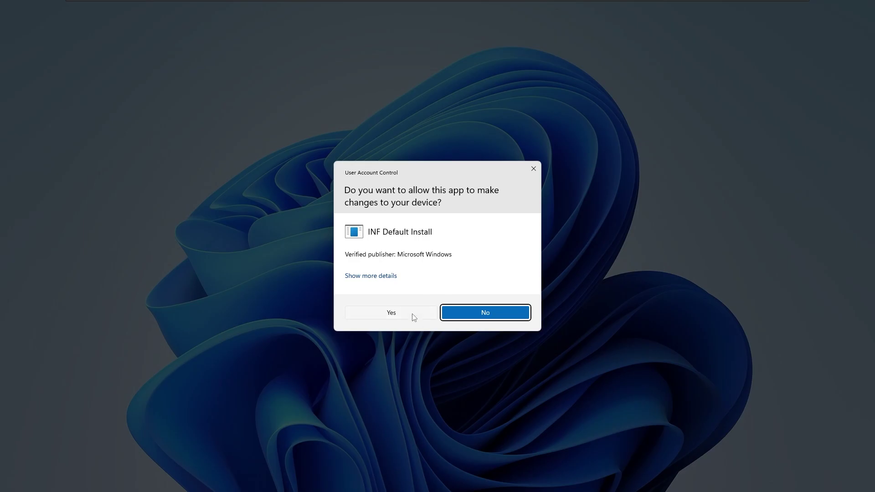
{"action": "left_click", "coordinate": [403, 313]}
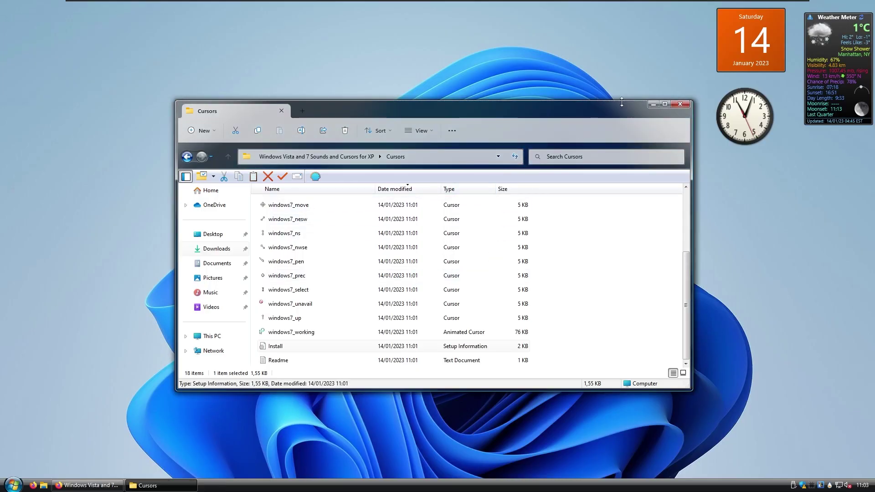
{"action": "left_click", "coordinate": [680, 104]}
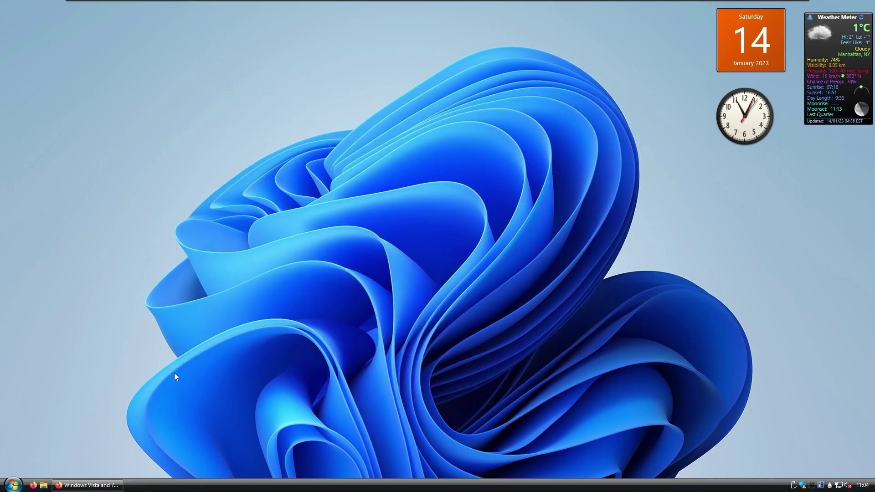
Step: Search Settings for 'cursor' and go through Mouse pointer style and Mouse to additional mouse settings
{"action": "key", "text": "super"}
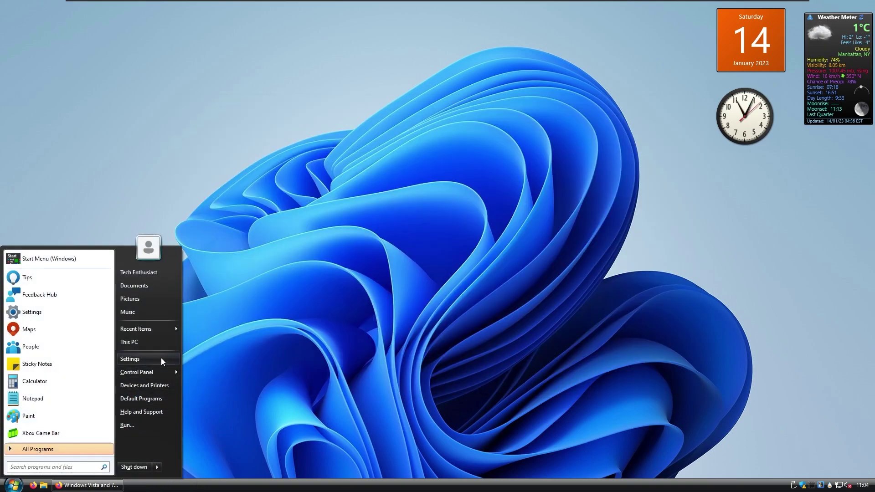
{"action": "left_click", "coordinate": [161, 358]}
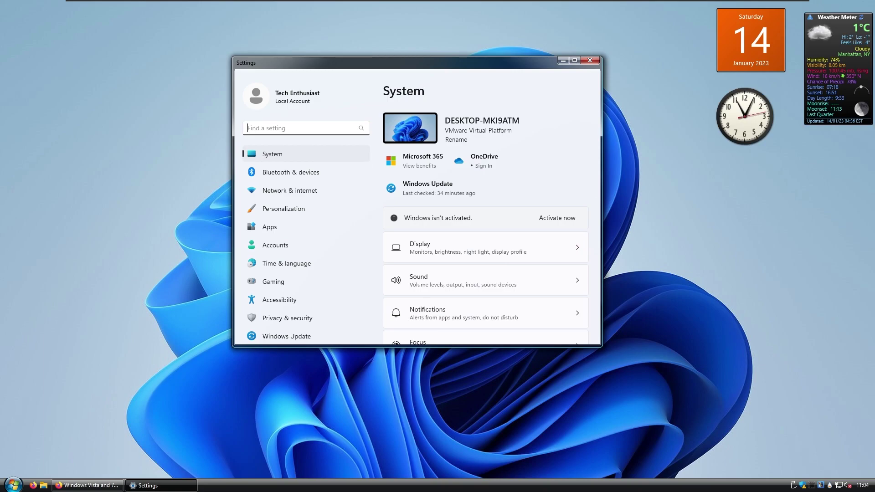
{"action": "type", "text": "cursor"}
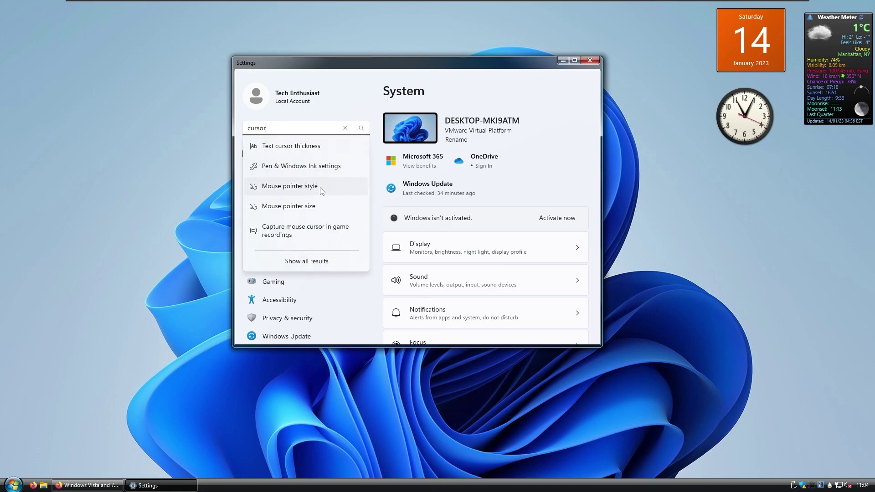
{"action": "left_click", "coordinate": [290, 186]}
{"action": "scroll", "coordinate": [481, 248], "scroll_direction": "down", "scroll_amount": 5}
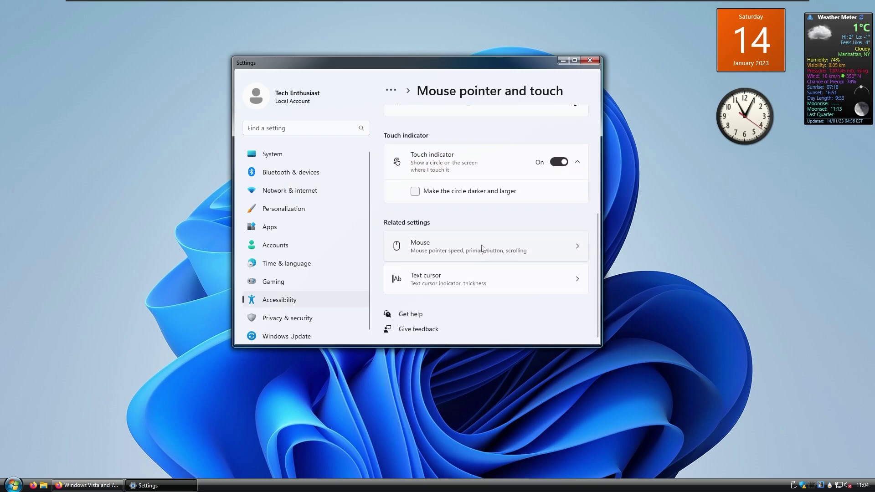
{"action": "left_click", "coordinate": [458, 248]}
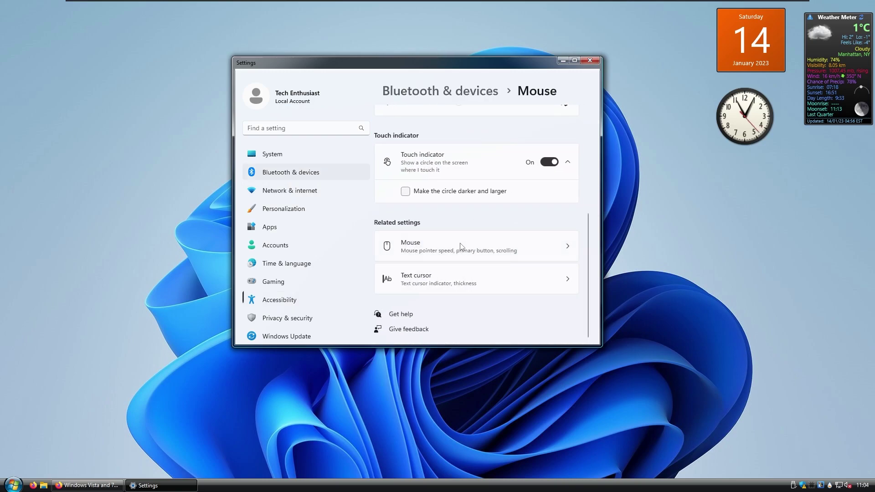
{"action": "scroll", "coordinate": [451, 251], "scroll_direction": "down", "scroll_amount": 5}
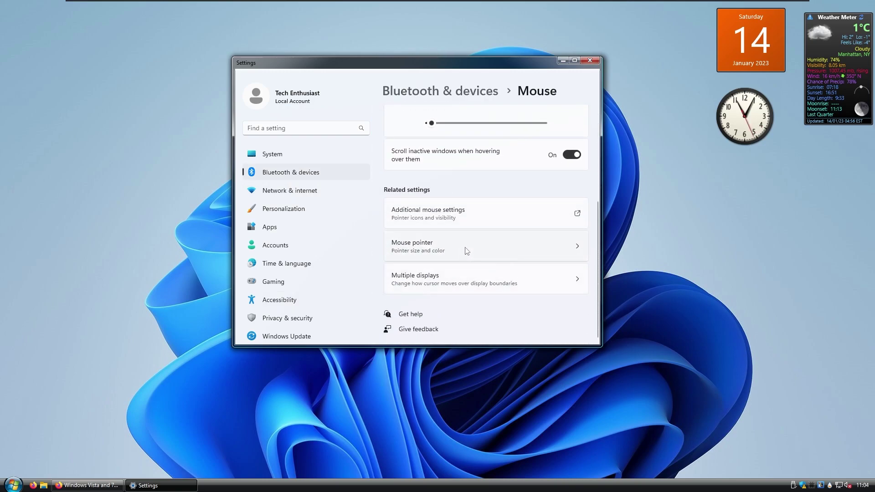
{"action": "left_click", "coordinate": [491, 209]}
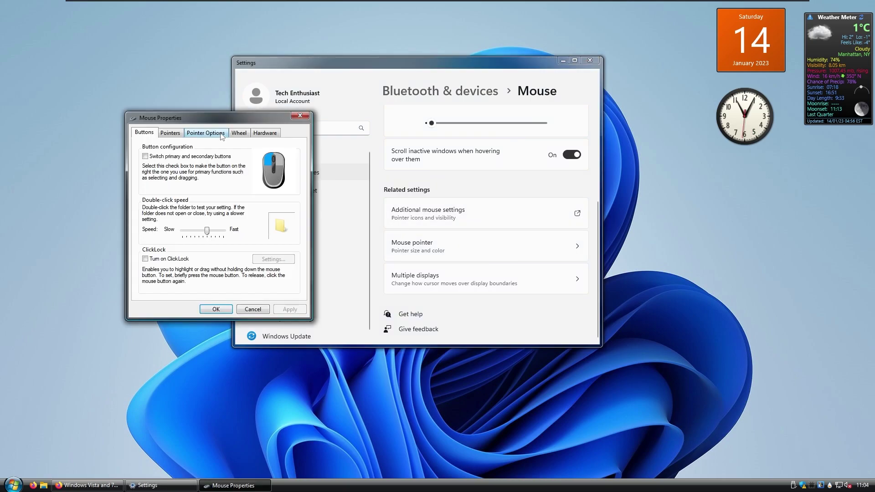
Step: Apply the 'windows7 Cursors' pointer scheme in Mouse Properties, then close it and Settings
{"action": "left_click", "coordinate": [171, 133]}
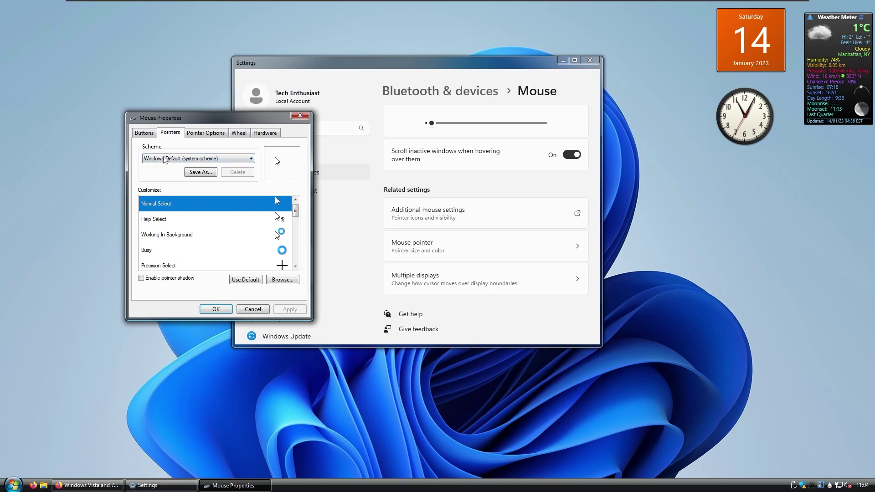
{"action": "left_click", "coordinate": [165, 160]}
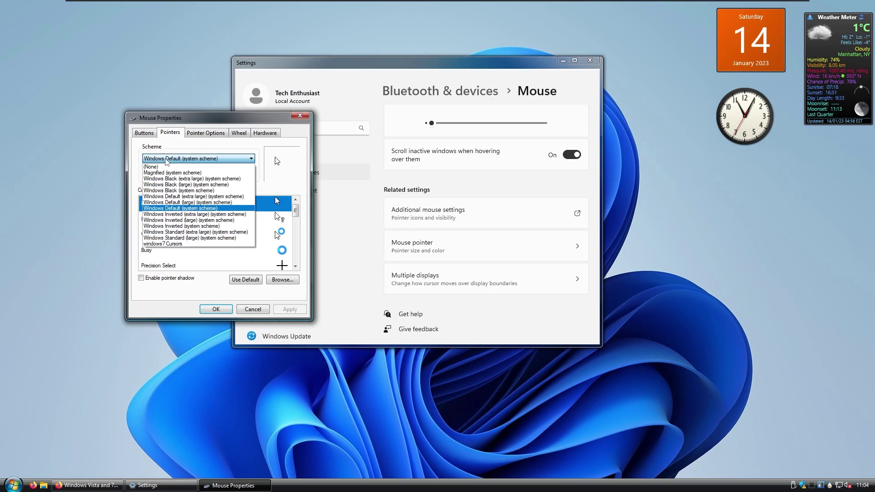
{"action": "left_click", "coordinate": [183, 244]}
{"action": "left_click", "coordinate": [288, 311]}
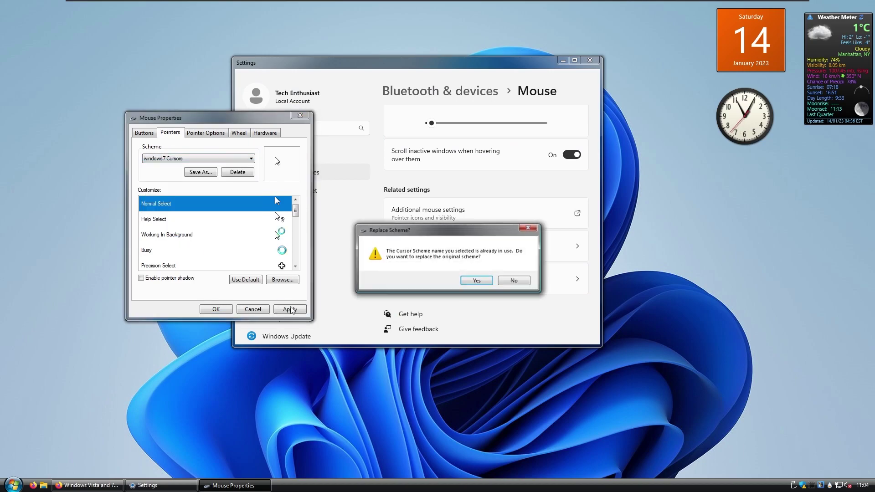
{"action": "left_click", "coordinate": [476, 281]}
{"action": "left_click", "coordinate": [217, 309]}
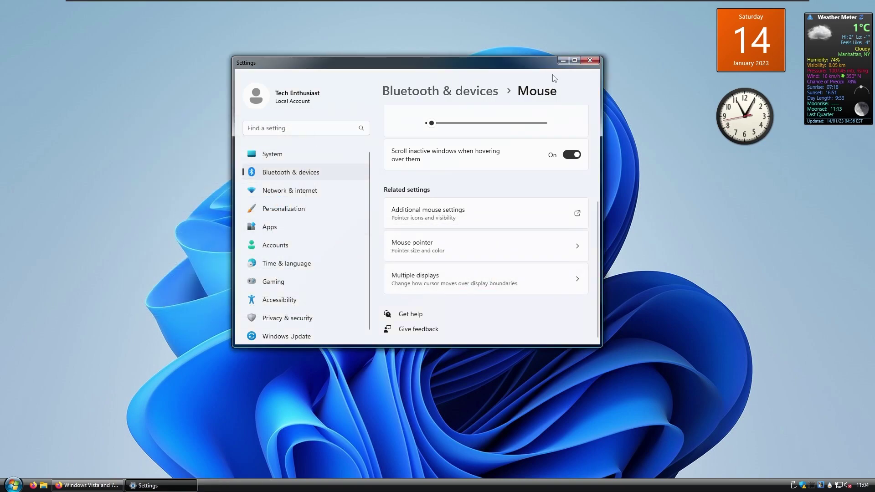
{"action": "left_click", "coordinate": [590, 60]}
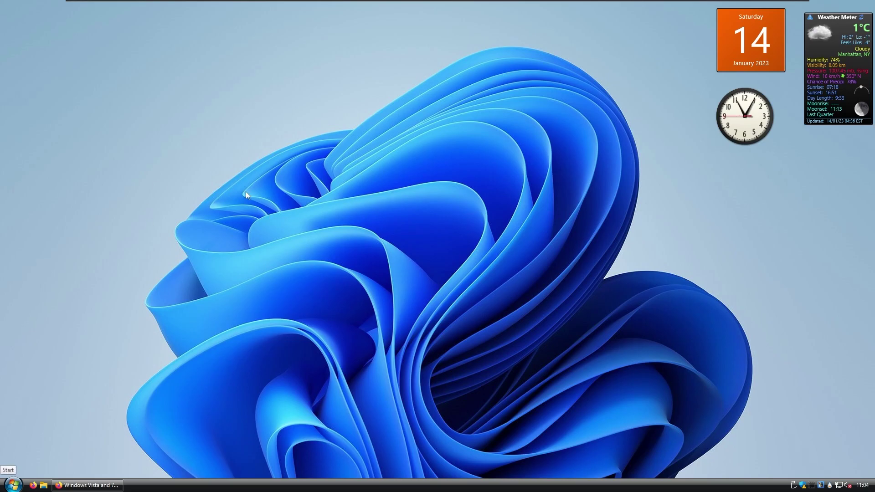